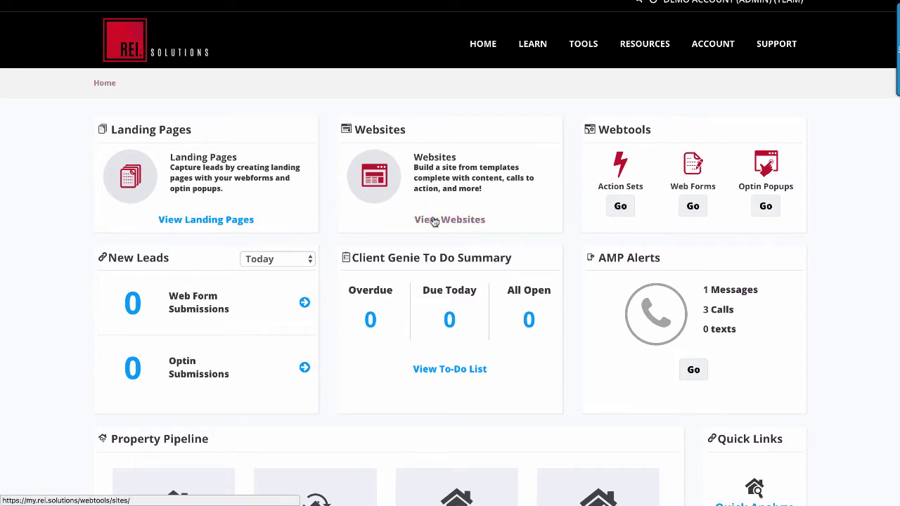
- Open the My Websites list under Tools > Web Tools to see the existing sites
mouse_move(584, 44)
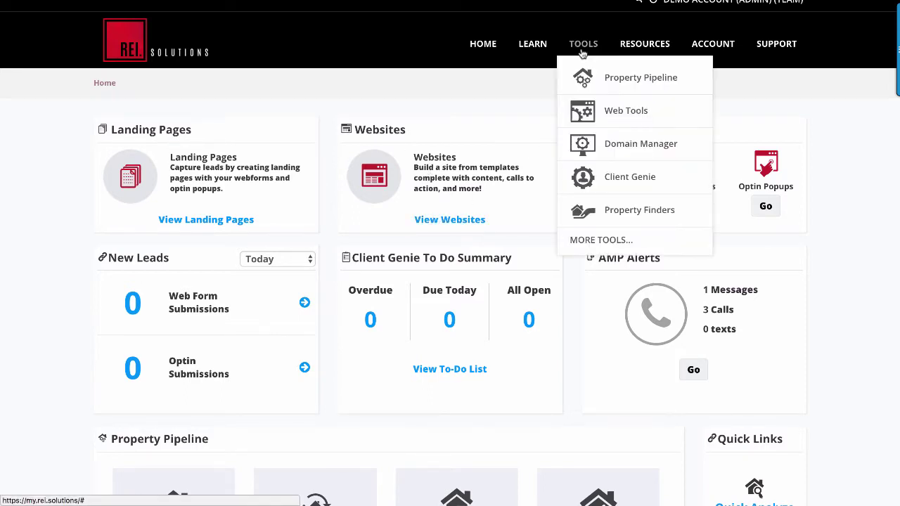
left_click(623, 114)
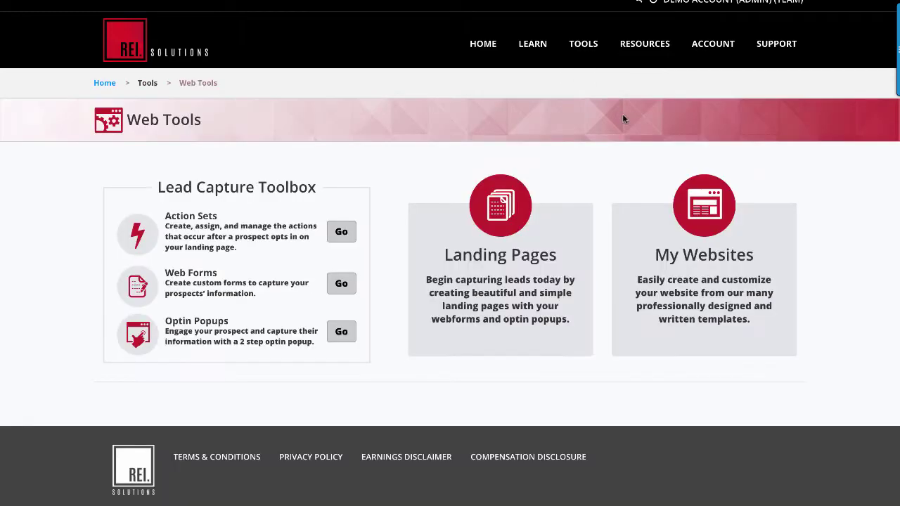
left_click(702, 274)
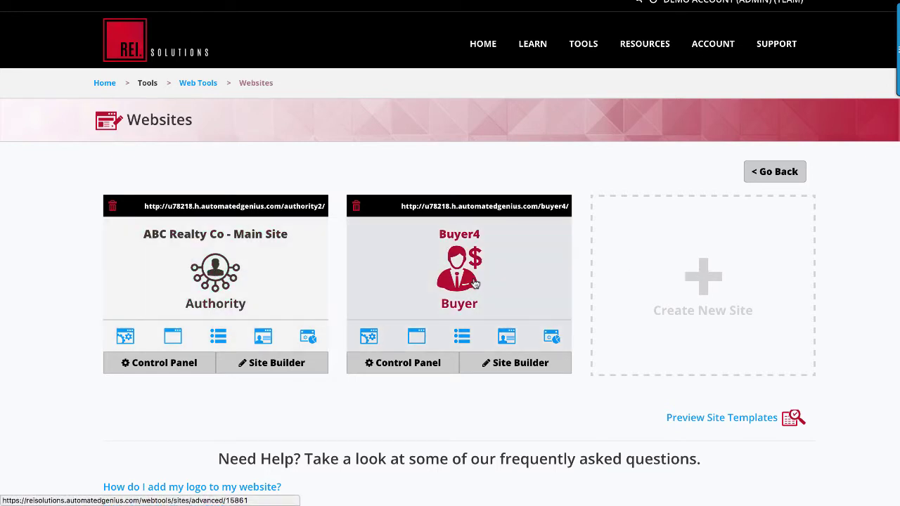
- Start a new site and review the Authority, Buyer and Seller Site templates
left_click(705, 282)
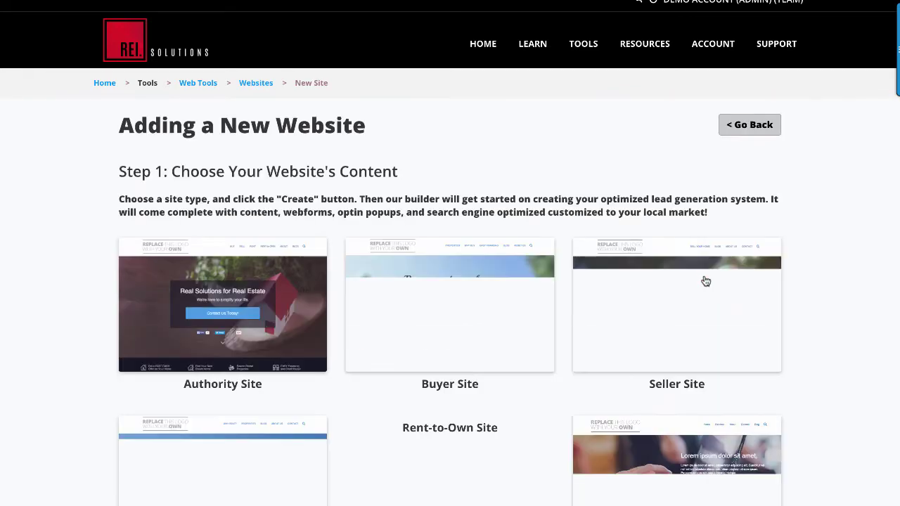
scroll(814, 283, "down", 3)
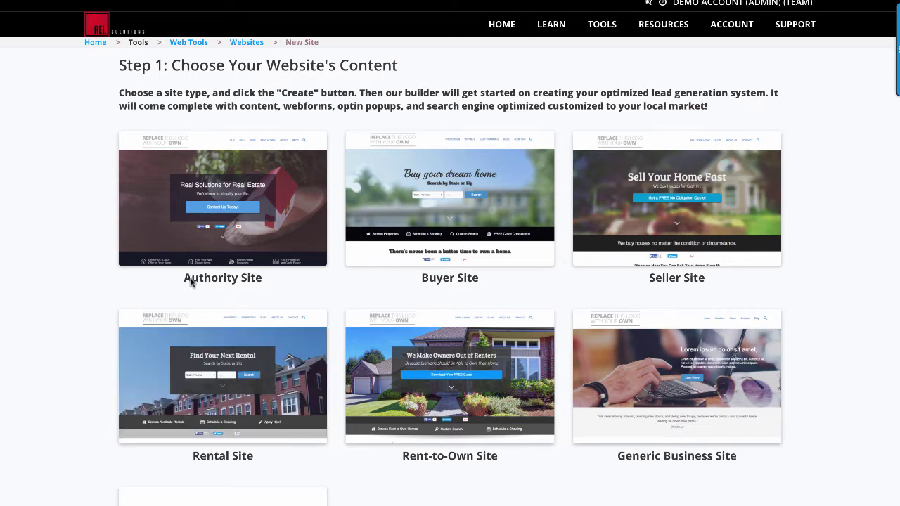
left_click_drag(183, 279, 259, 280)
left_click(261, 282)
left_click_drag(422, 282, 479, 283)
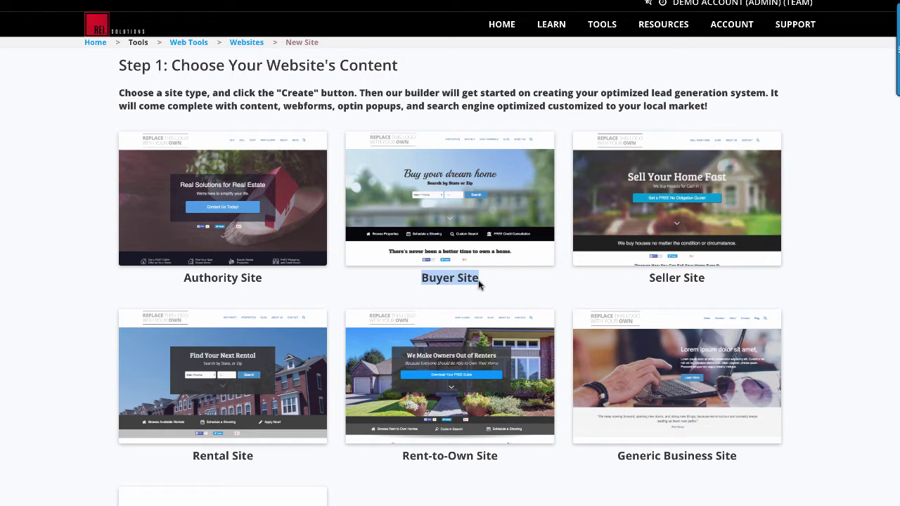
left_click(481, 284)
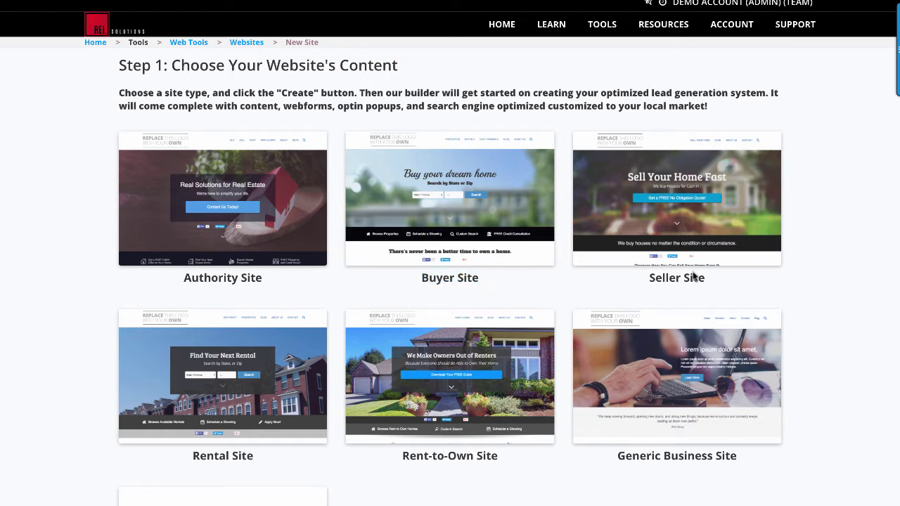
left_click_drag(645, 281, 706, 284)
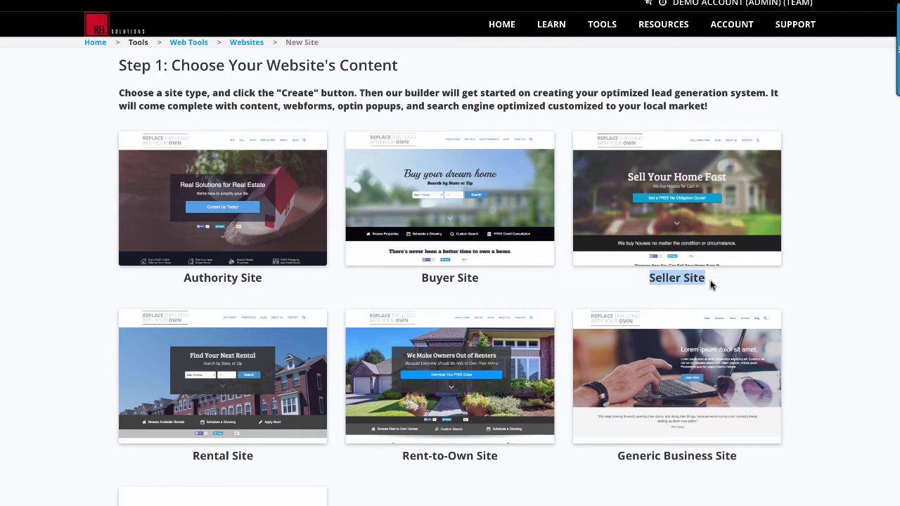
left_click(712, 284)
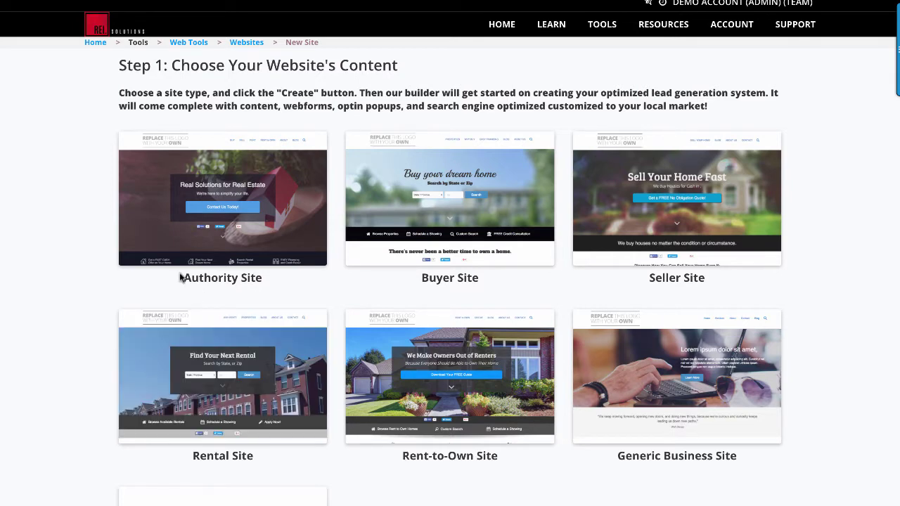
mouse_move(255, 376)
mouse_move(241, 210)
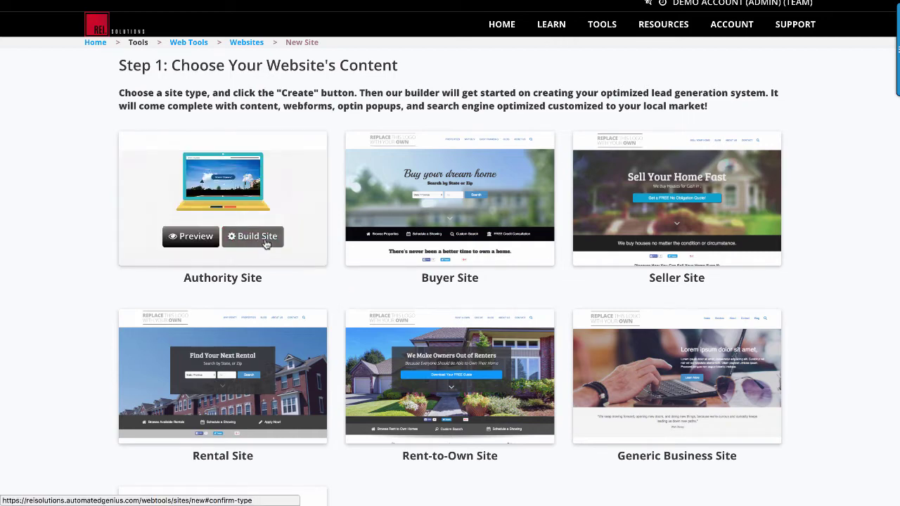
- Build the Authority5 site from the Authority template and open its Control Panel
left_click(263, 236)
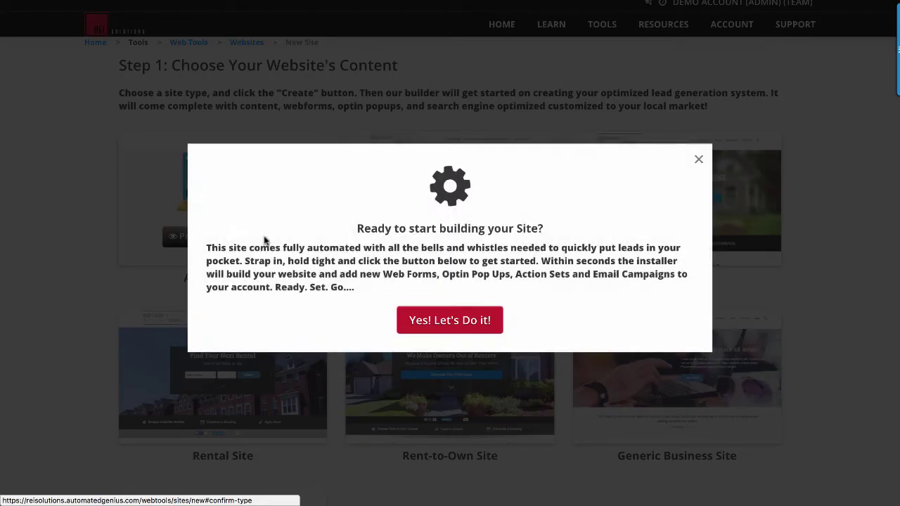
left_click(481, 322)
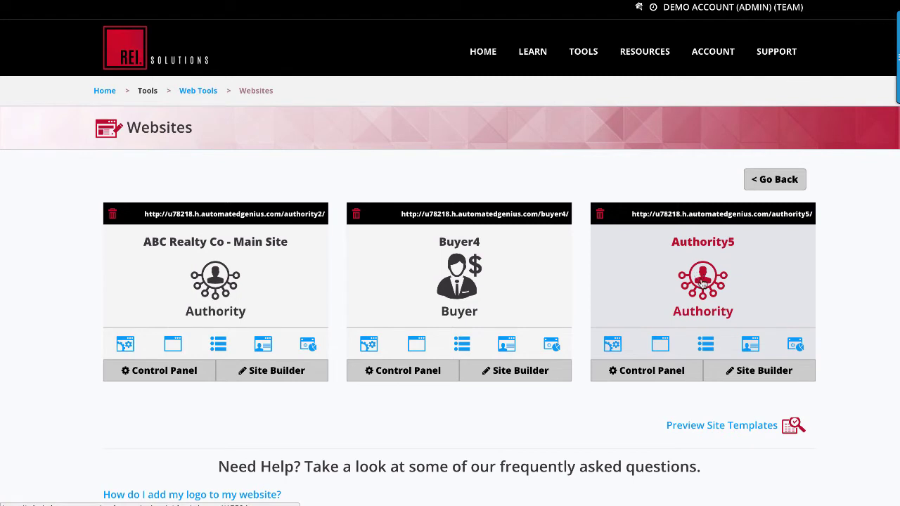
left_click(642, 375)
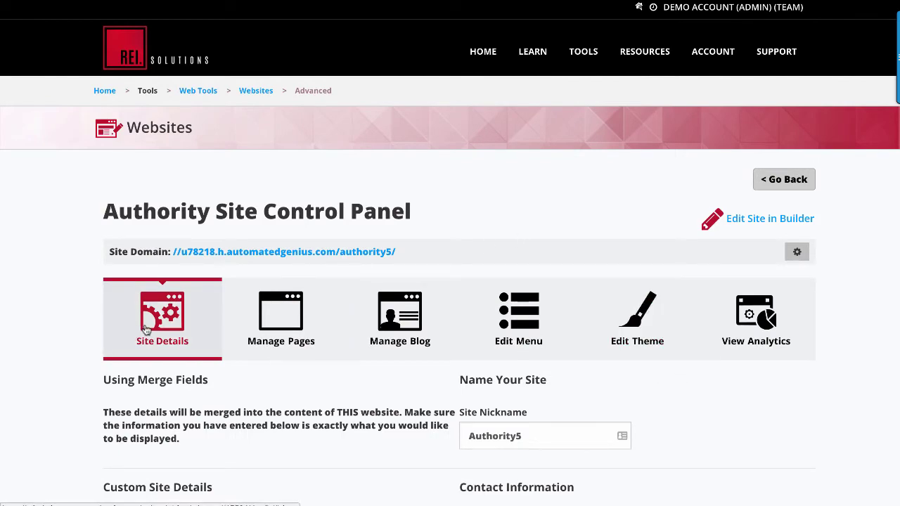
- Enter the company name ABC Realty Co and the contact phone number in Site Details
scroll(50, 297, "down", 3)
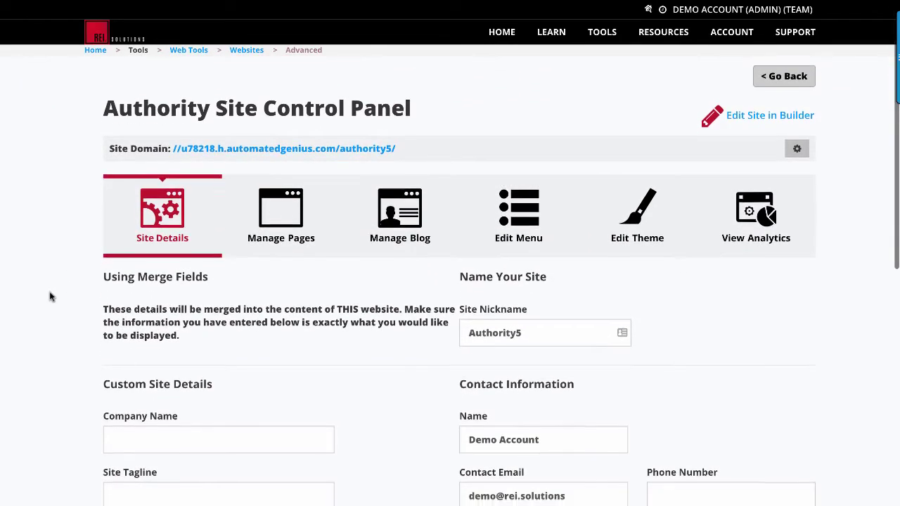
scroll(50, 297, "down", 2)
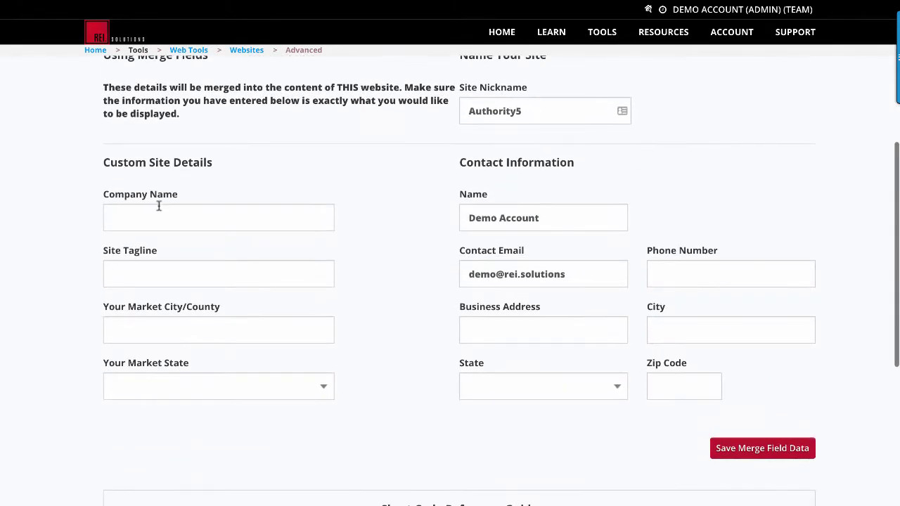
left_click(153, 213)
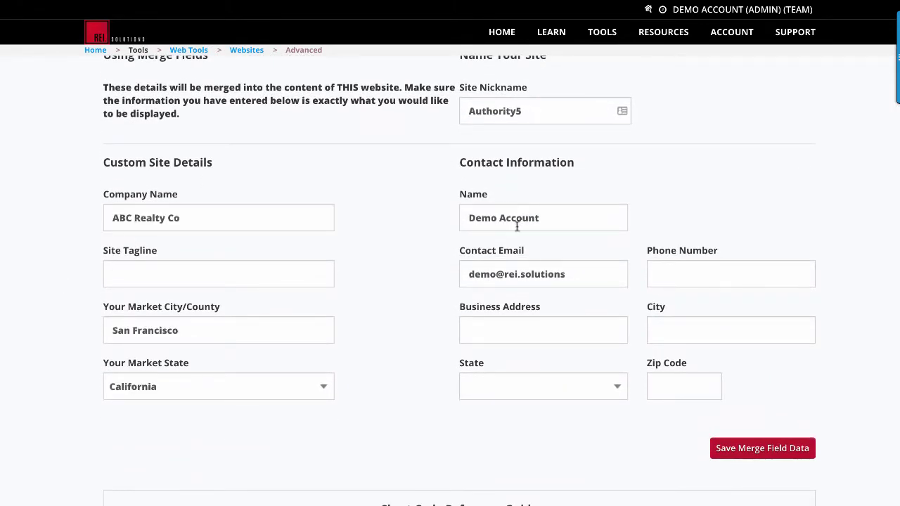
left_click(661, 273)
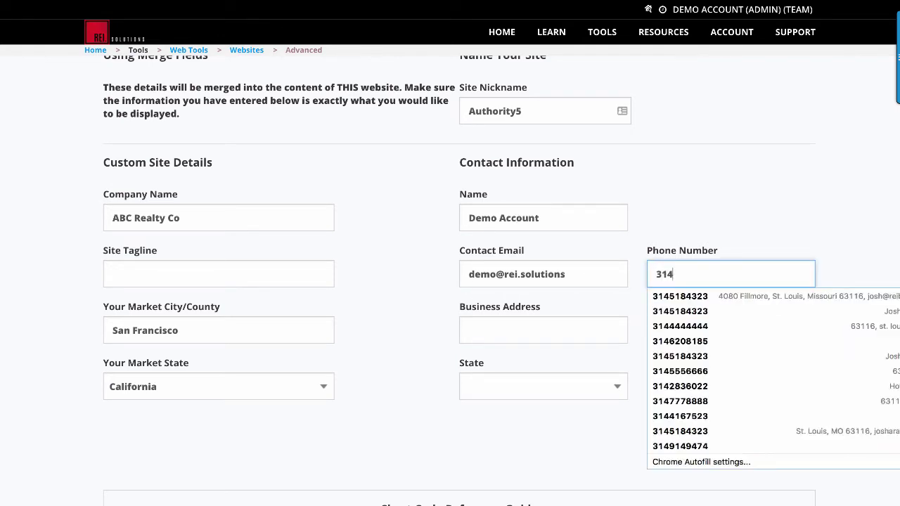
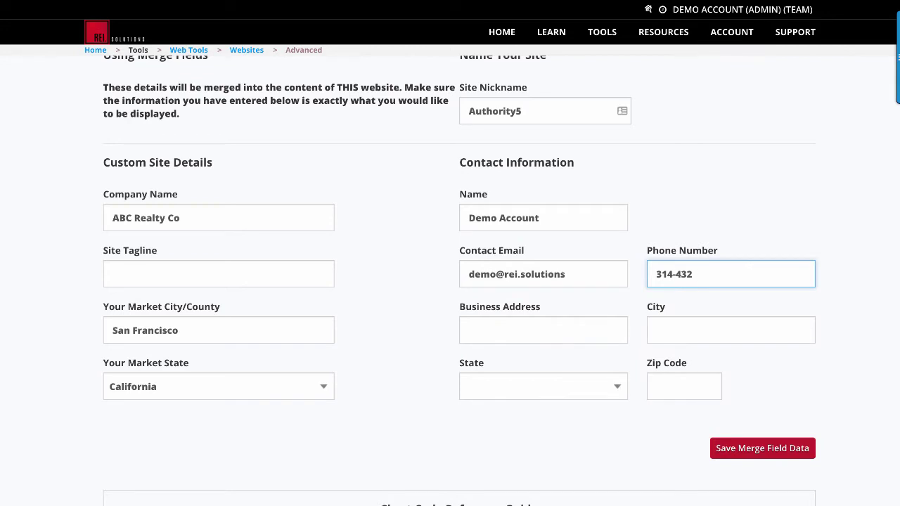
- Fill market city San Francisco and state California, leave the address empty, and save the merge fields
left_click(523, 323)
left_click(683, 325)
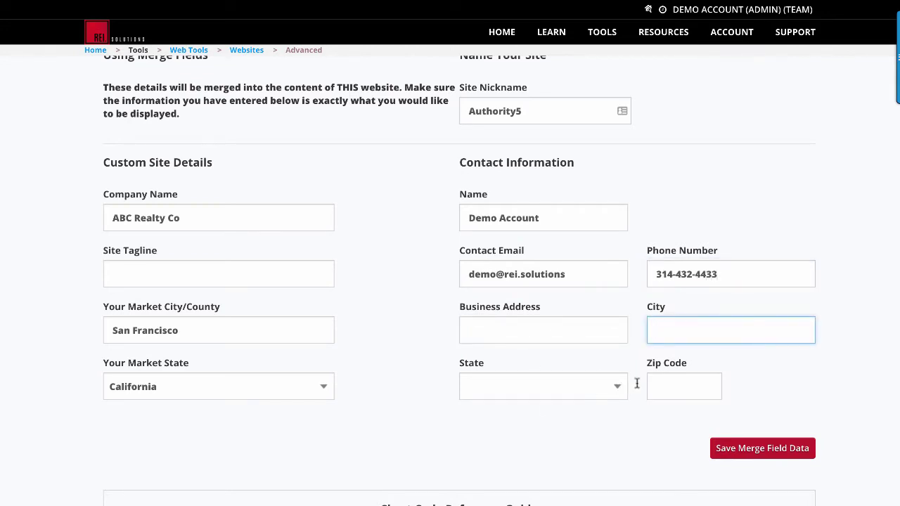
left_click(728, 451)
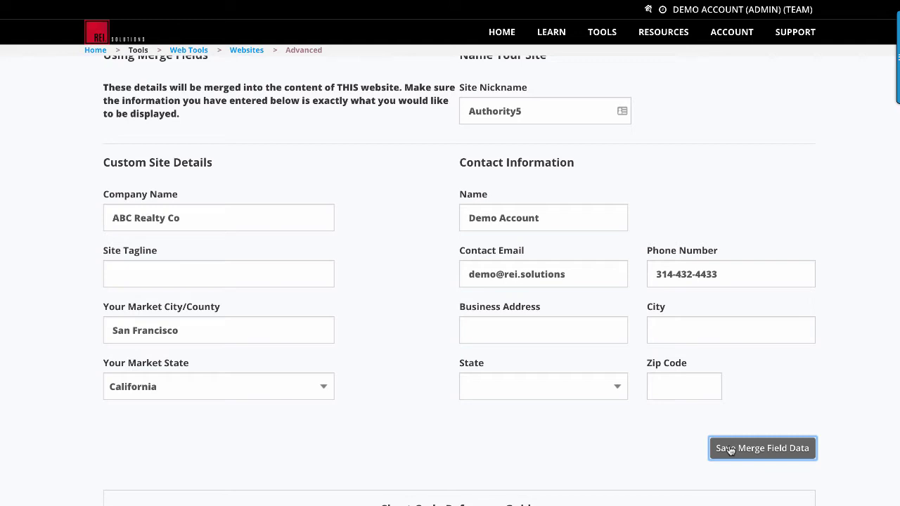
left_click(524, 333)
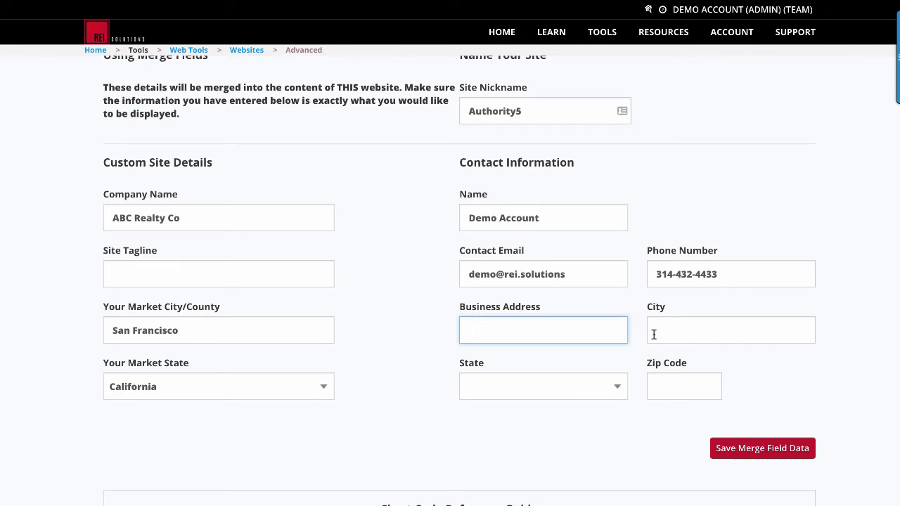
left_click(416, 294)
scroll(415, 292, "up", 2)
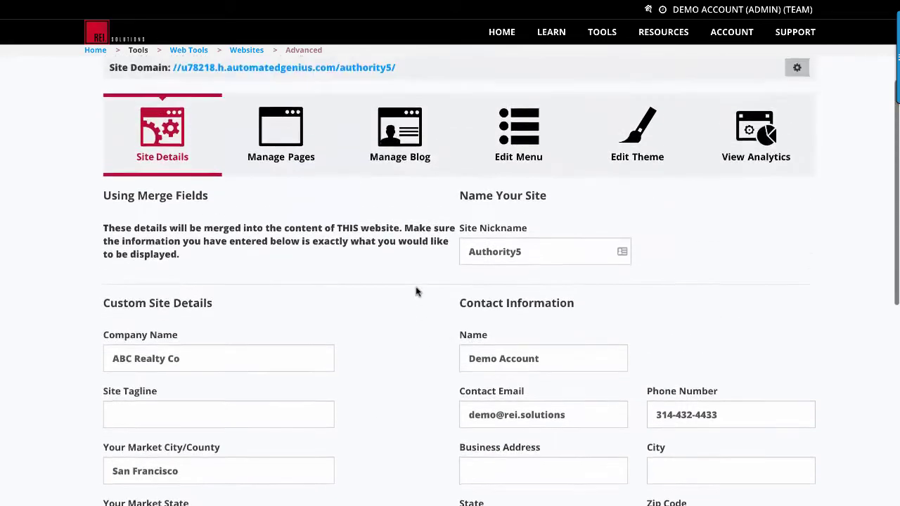
scroll(416, 292, "up", 2)
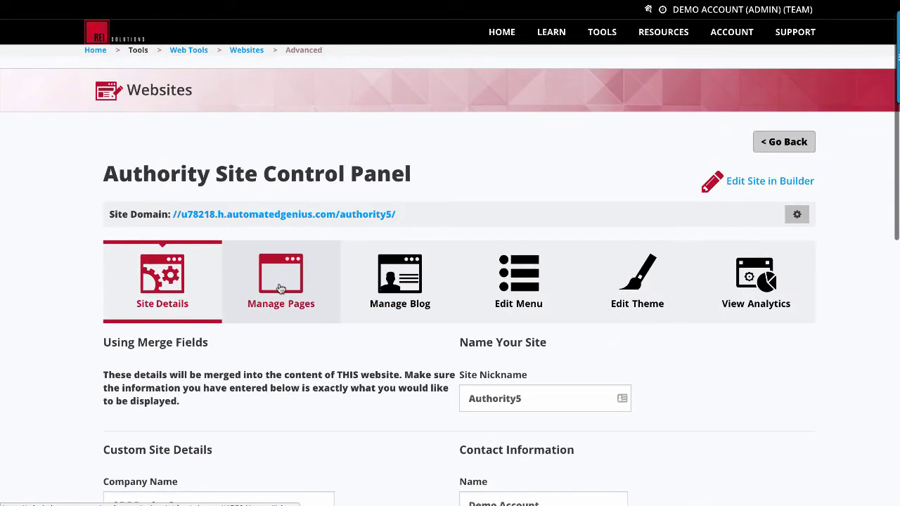
left_click(281, 281)
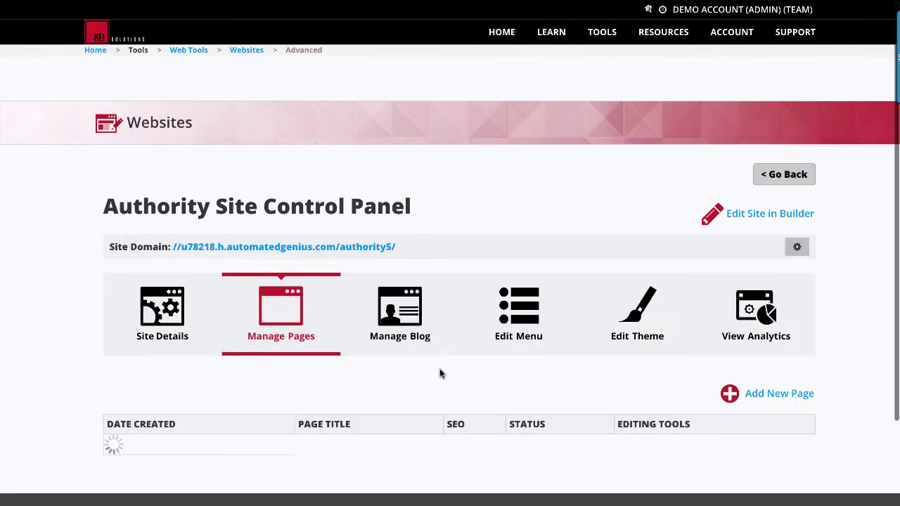
scroll(458, 380, "down", 8)
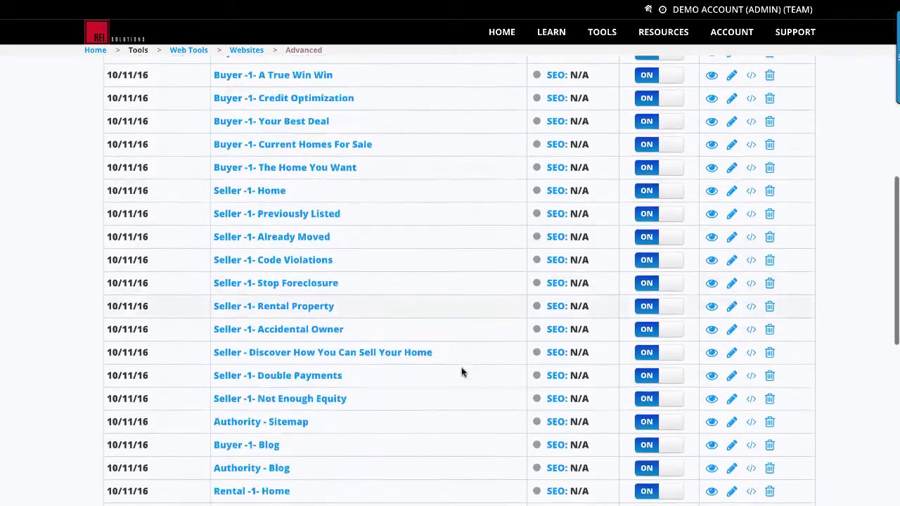
scroll(462, 371, "up", 3)
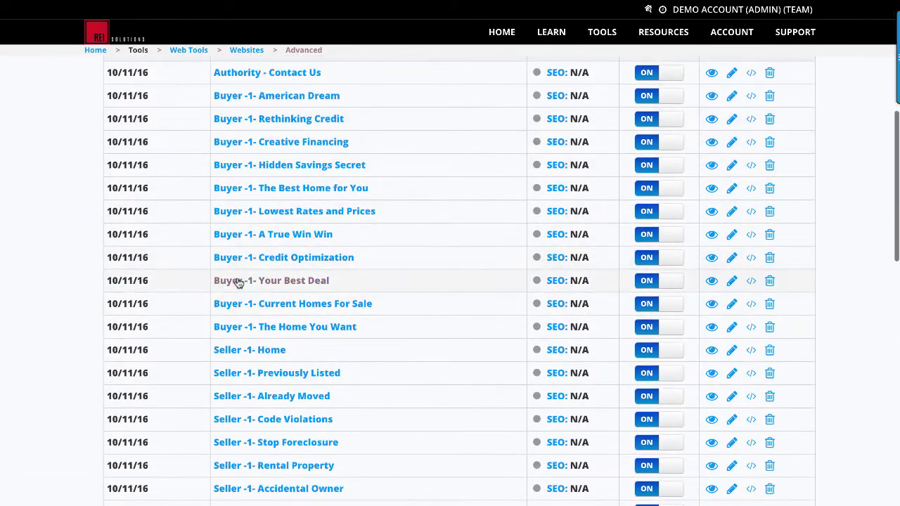
scroll(238, 281, "down", 2)
scroll(233, 303, "down", 3)
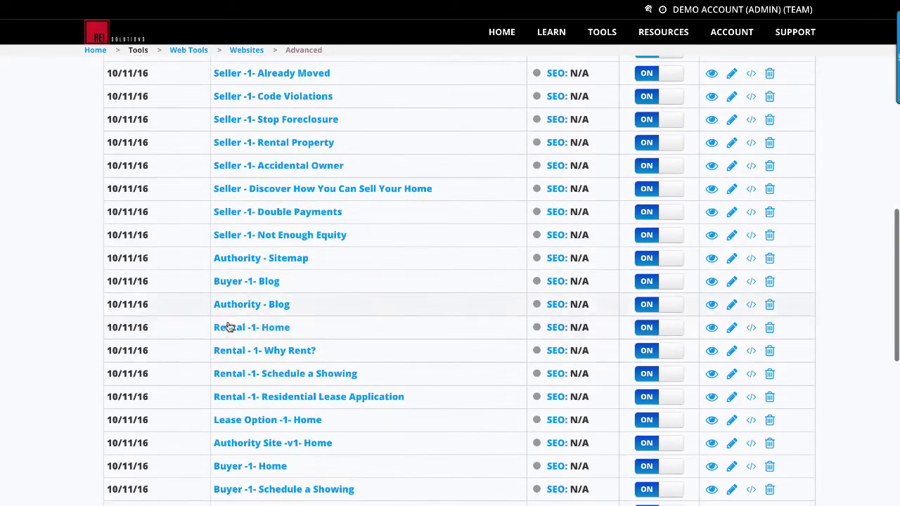
scroll(231, 350, "down", 3)
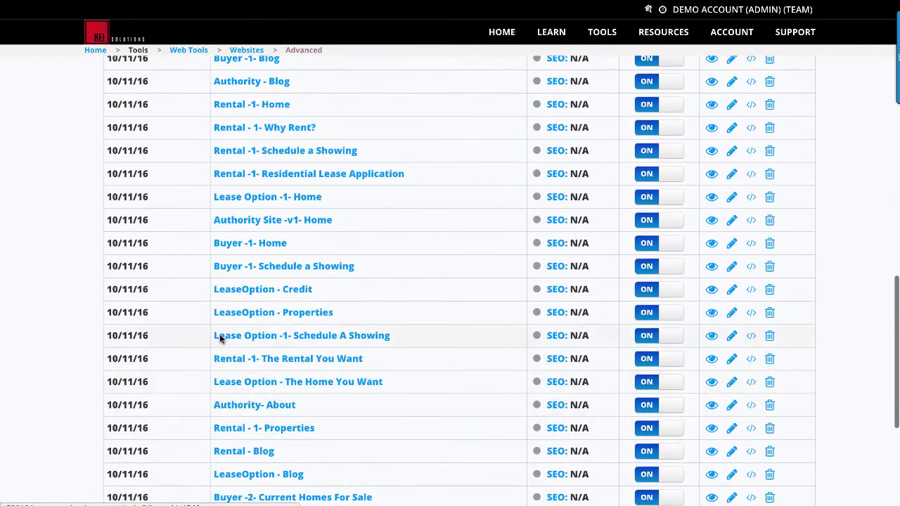
scroll(418, 354, "up", 10)
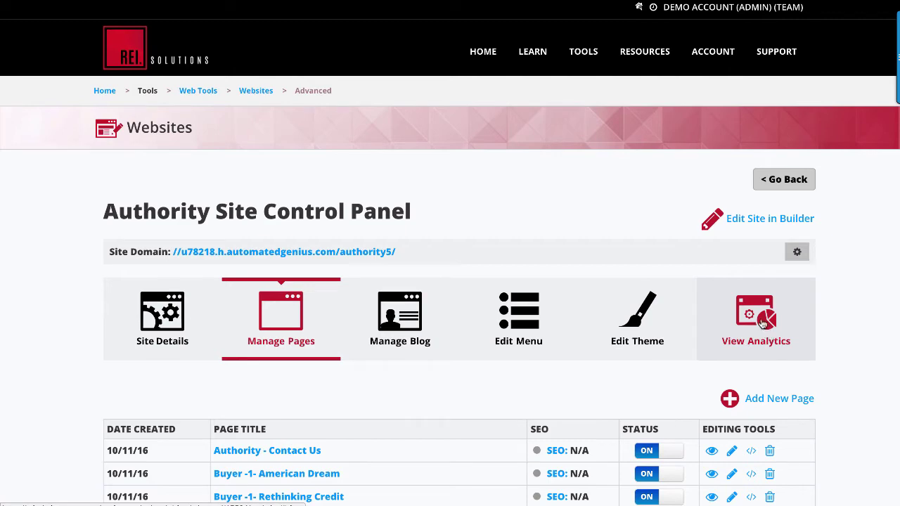
- Open Authority5 in the builder and inspect the 'Real Solutions for Real Estate' hero heading
left_click(765, 221)
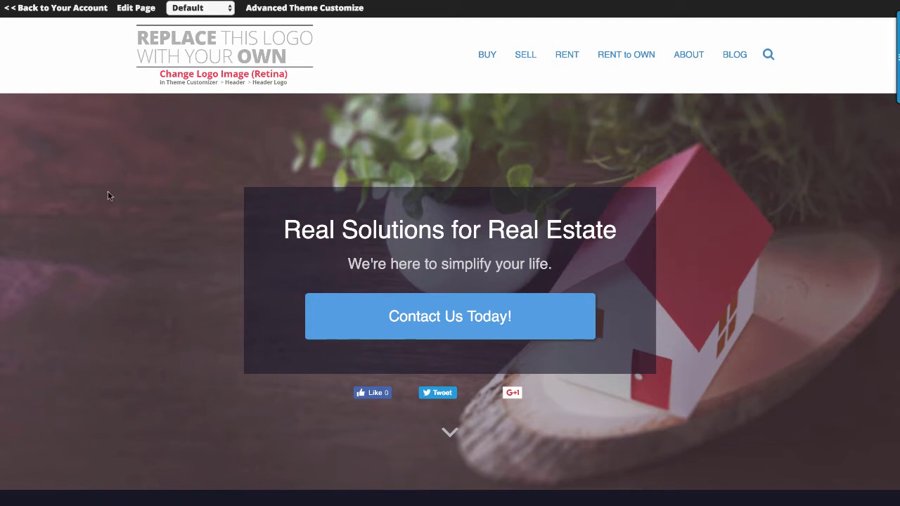
left_click_drag(284, 230, 553, 265)
left_click(562, 266)
- Check the free-report form's Name and Email fields further down the page
scroll(155, 215, "down", 6)
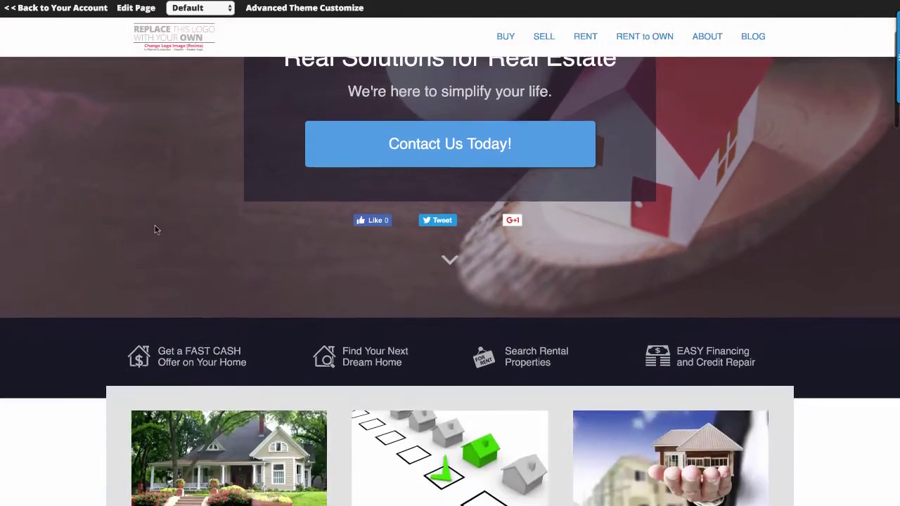
scroll(70, 278, "down", 7)
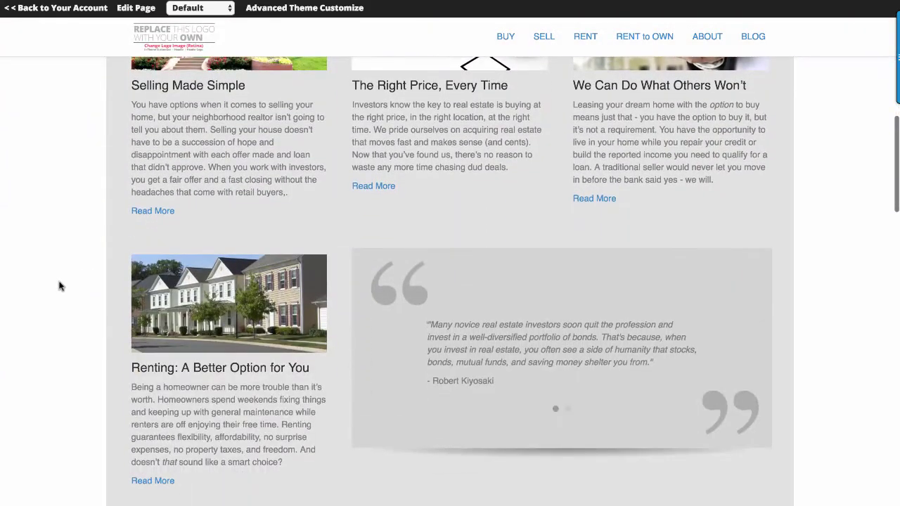
scroll(59, 284, "down", 1)
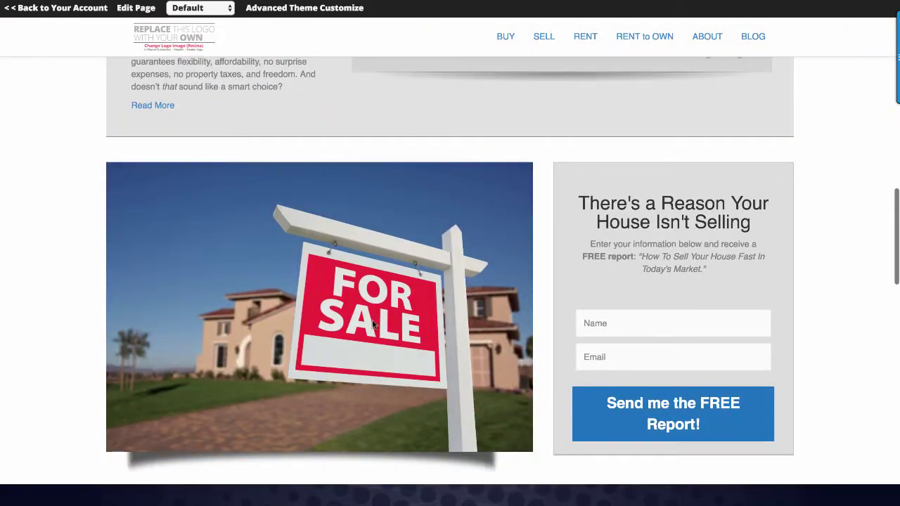
left_click(608, 324)
left_click(611, 358)
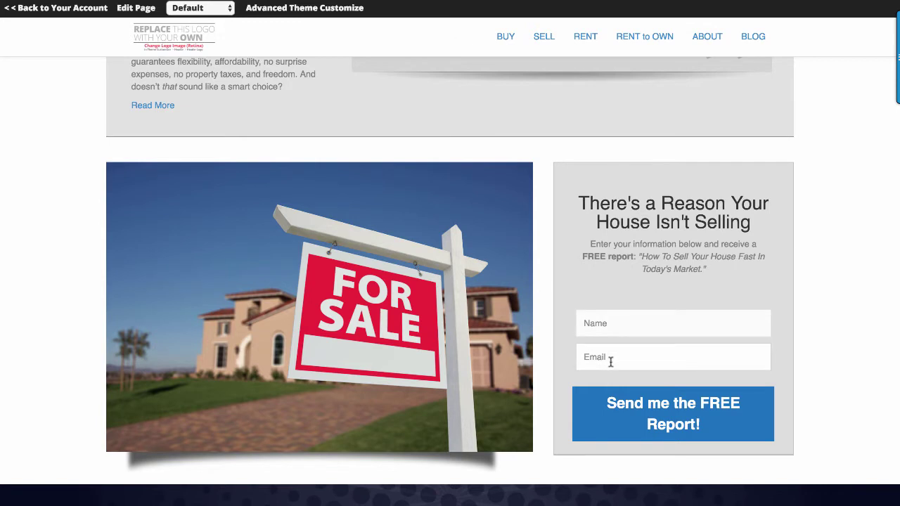
left_click(596, 322)
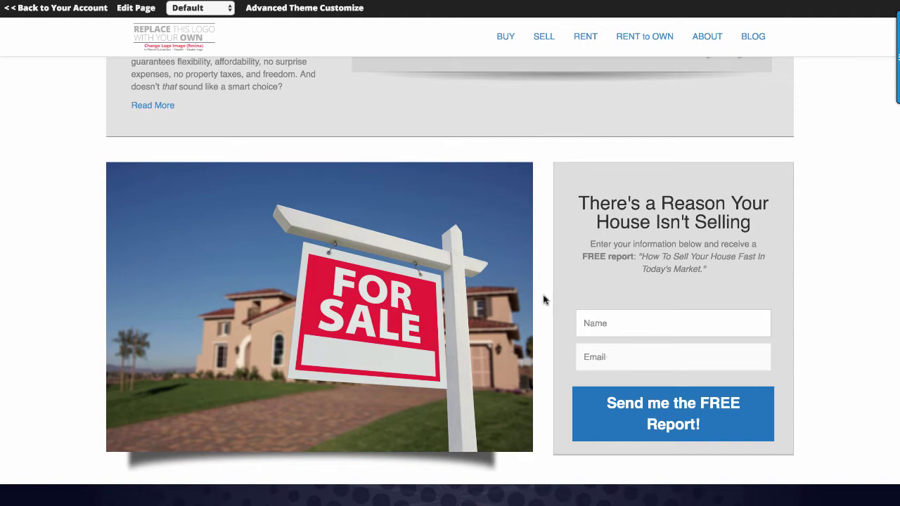
scroll(427, 307, "up", 10)
scroll(436, 302, "up", 5)
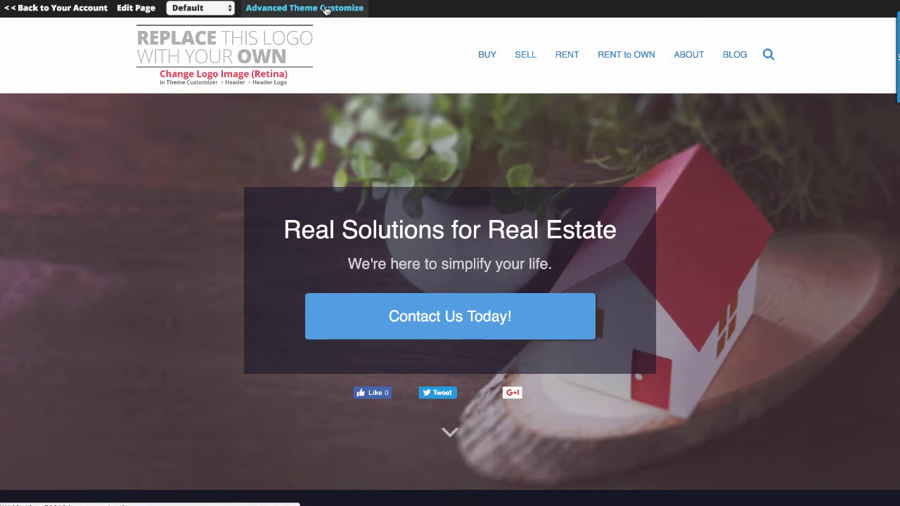
- Set the Co-Logo image from the Media Library as the regular header logo
left_click(325, 9)
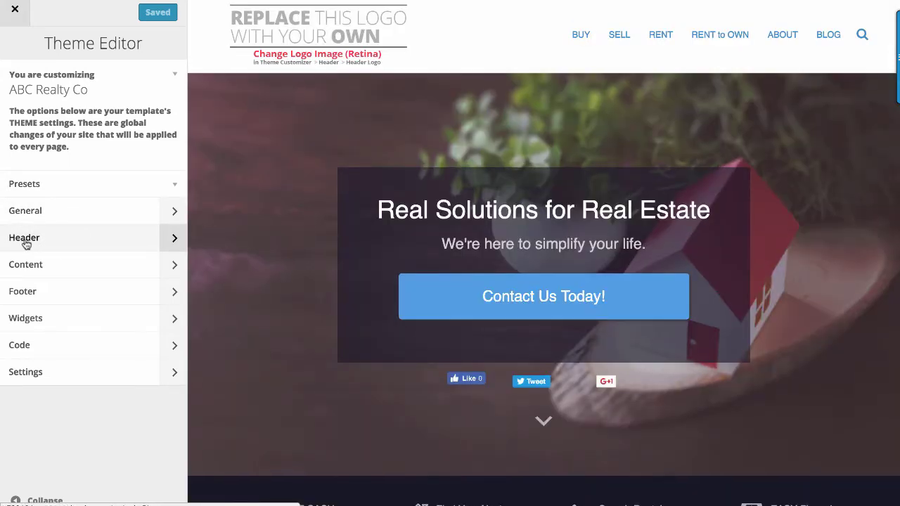
left_click(29, 243)
left_click(35, 257)
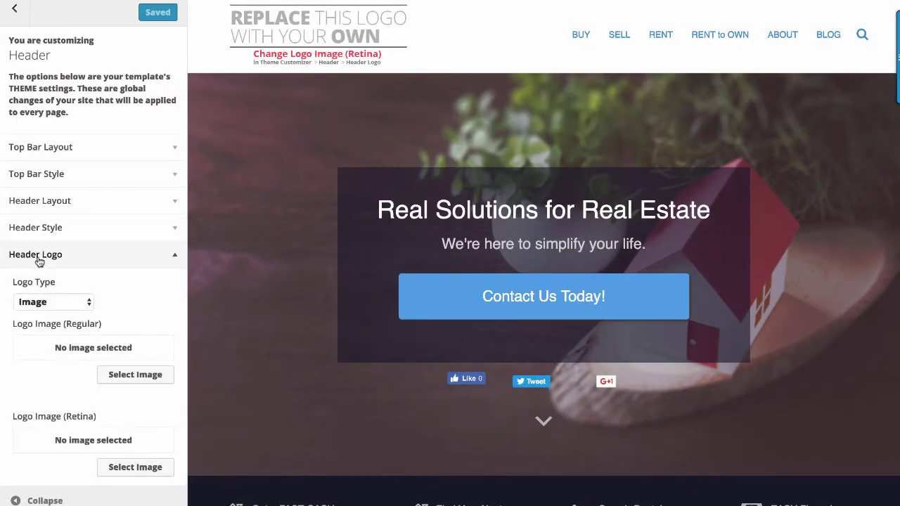
left_click(123, 378)
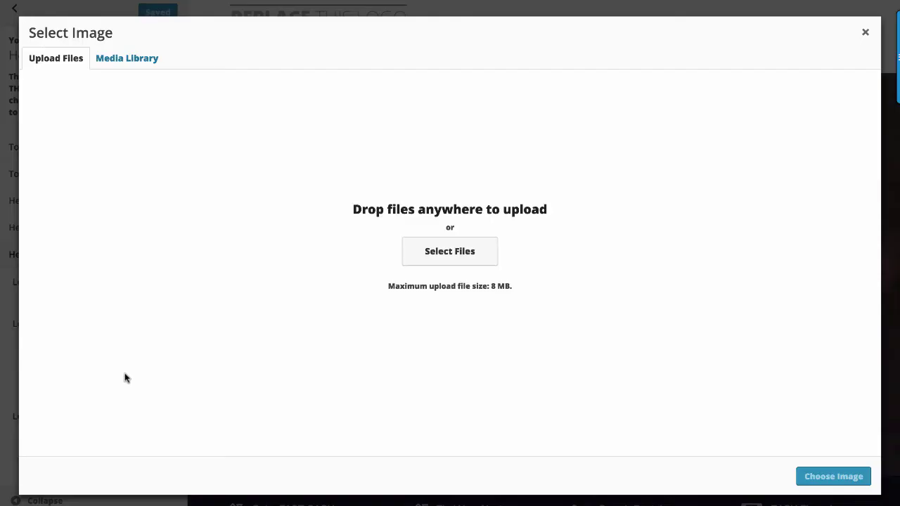
left_click(137, 63)
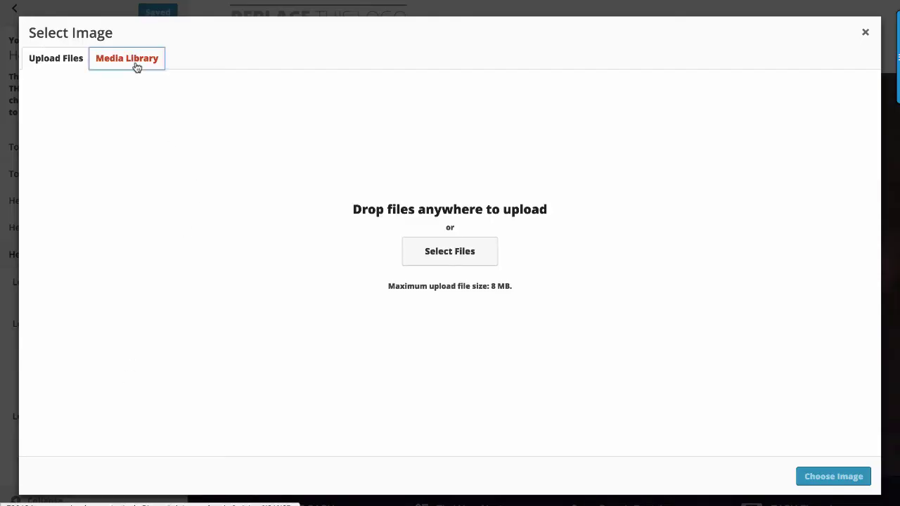
left_click(75, 184)
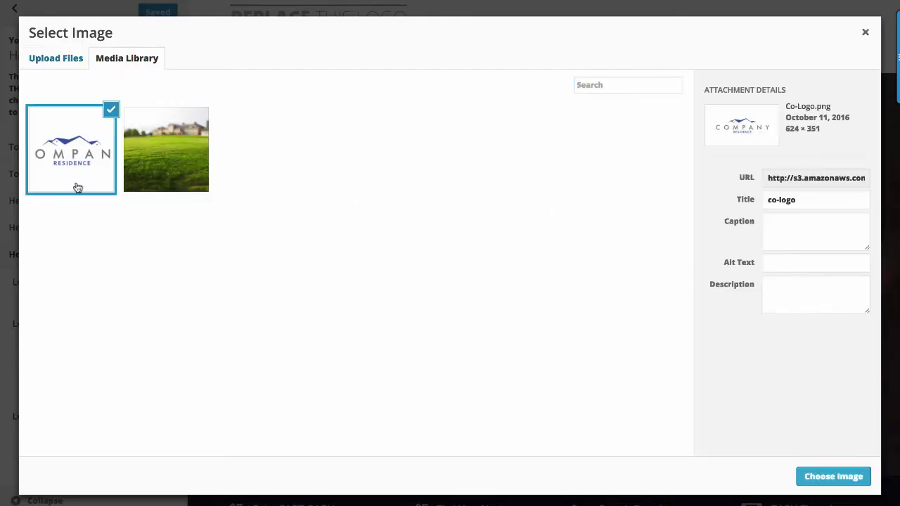
left_click(841, 477)
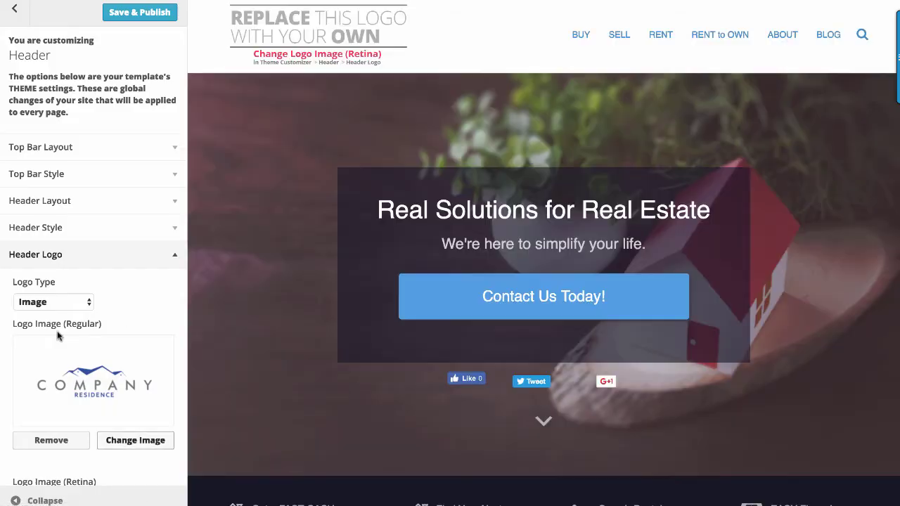
- Set Co-Logo as the retina header logo too, then save and publish
scroll(78, 366, "down", 2)
left_click(122, 415)
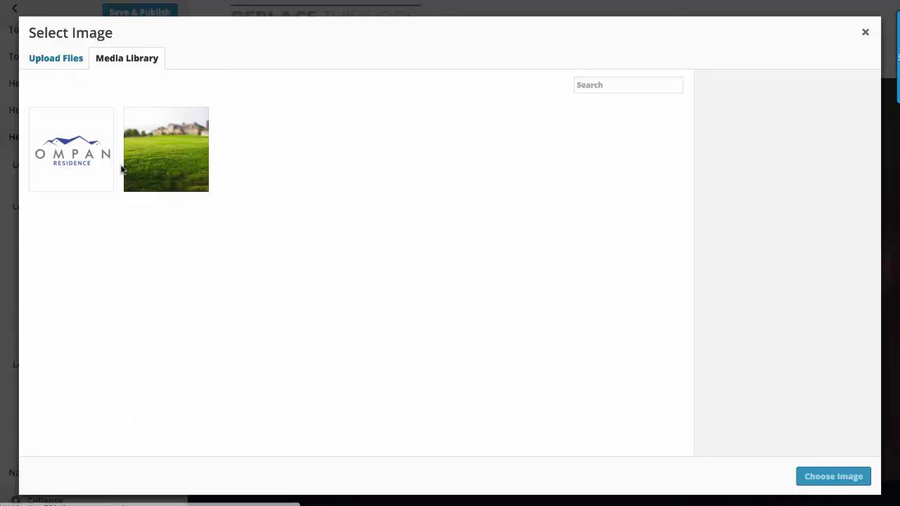
left_click(68, 164)
left_click(819, 478)
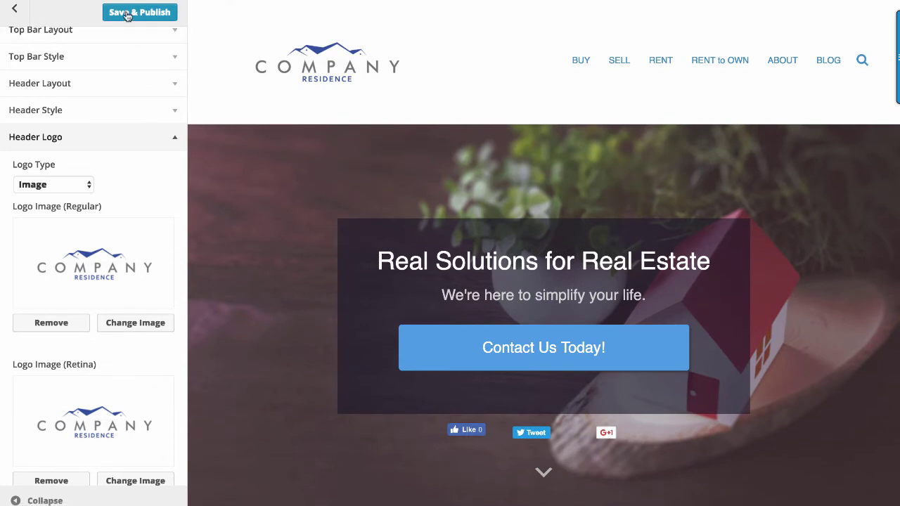
left_click(126, 15)
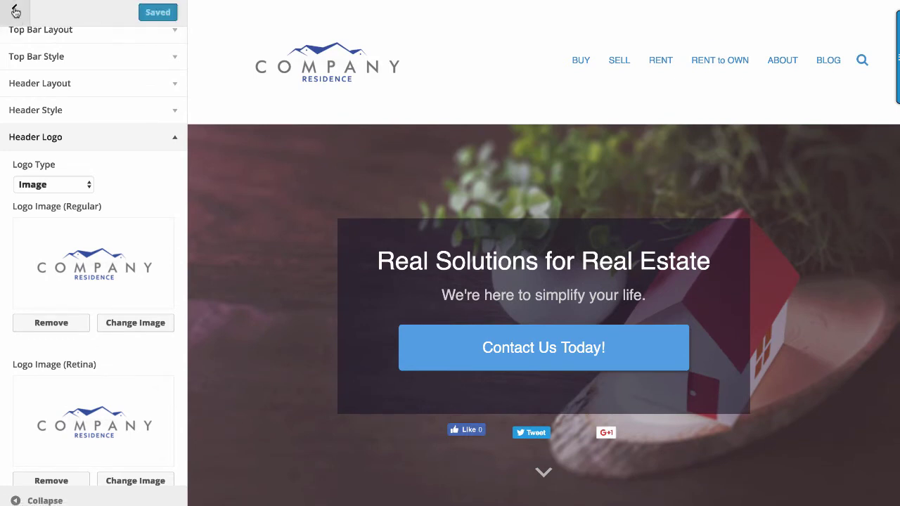
- Check the BUY, SELL and RENT to OWN menus, then return to the main theme settings
mouse_move(612, 64)
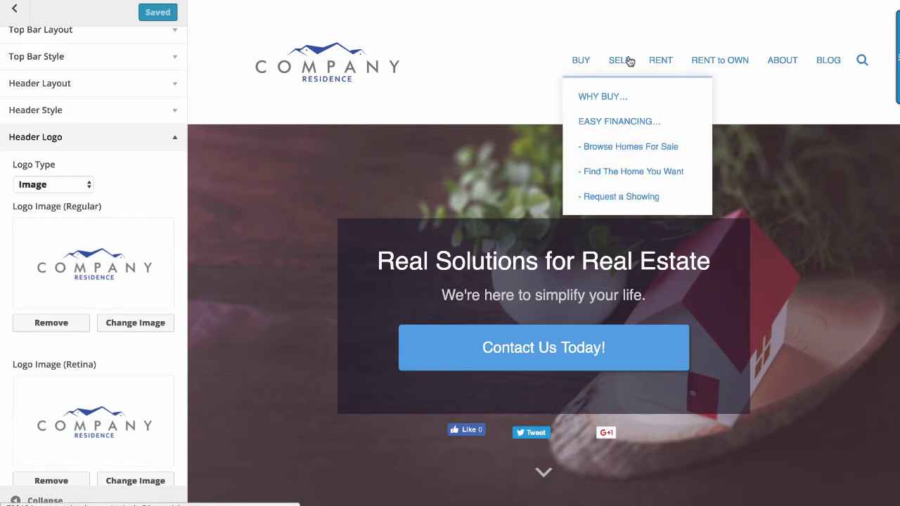
mouse_move(701, 65)
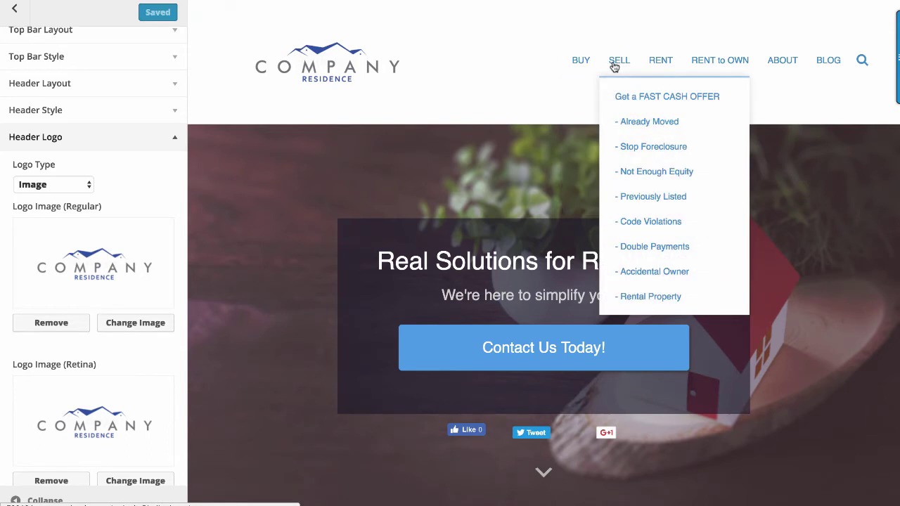
left_click(14, 9)
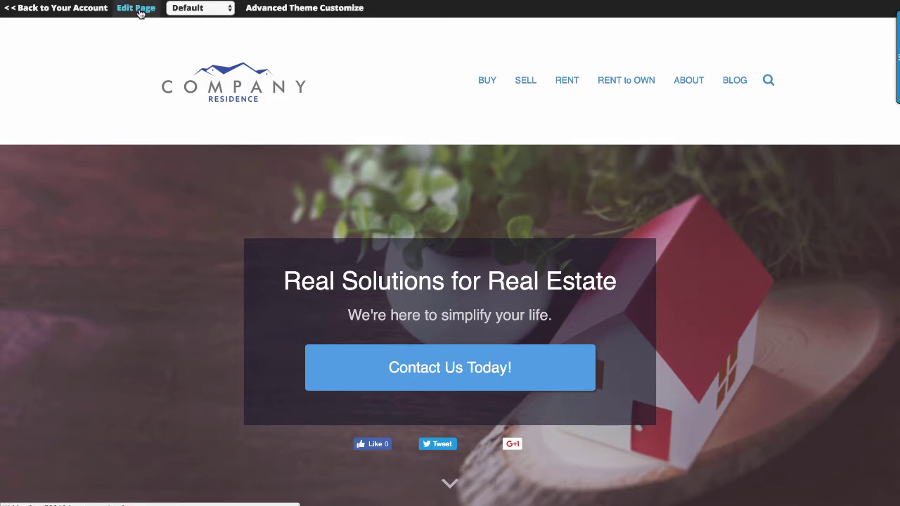
- Retitle the builder's hero heading 'Real Estate Solutions for Northern California' and save it
left_click(141, 10)
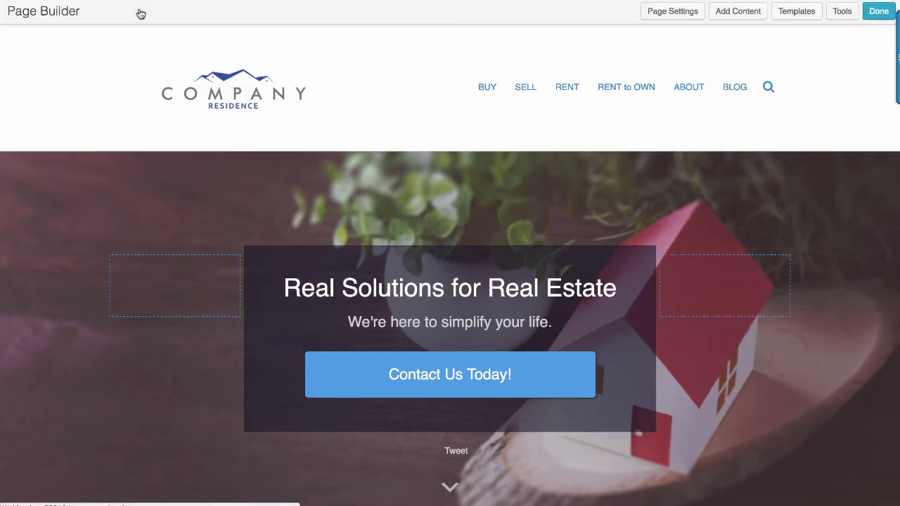
mouse_move(106, 193)
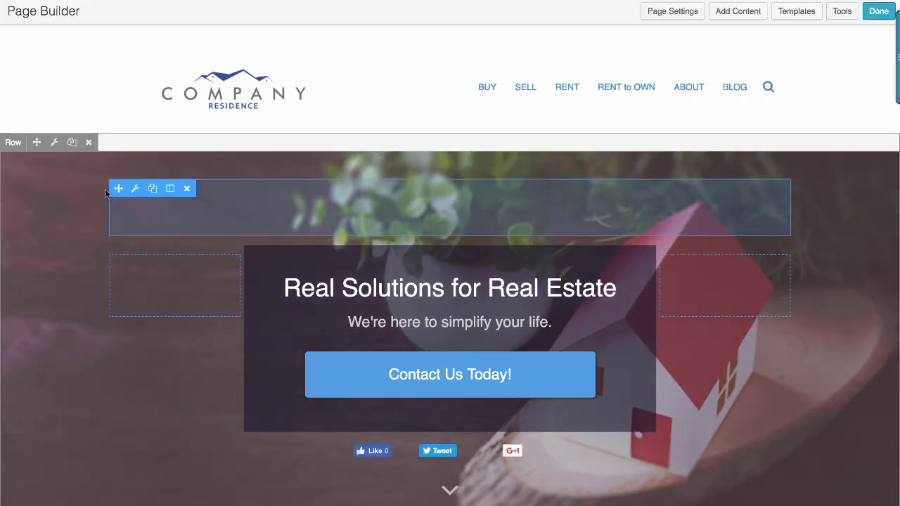
mouse_move(200, 282)
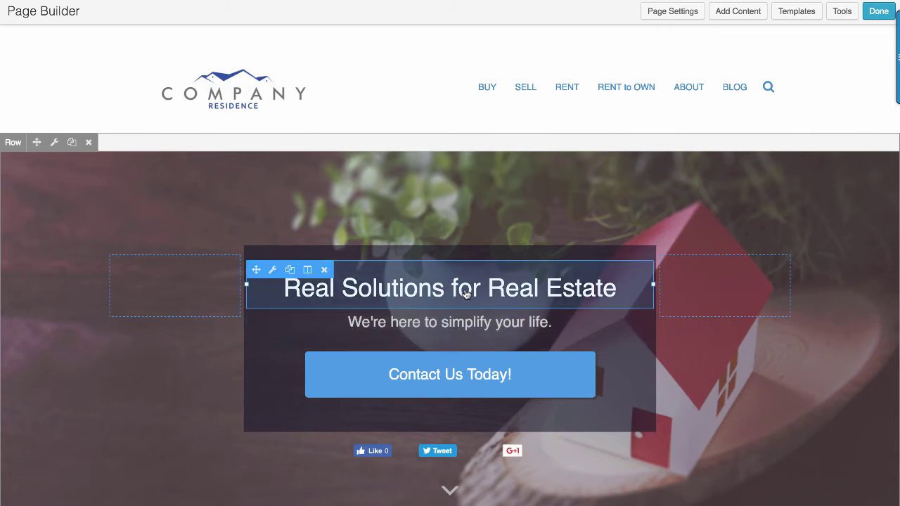
left_click(466, 294)
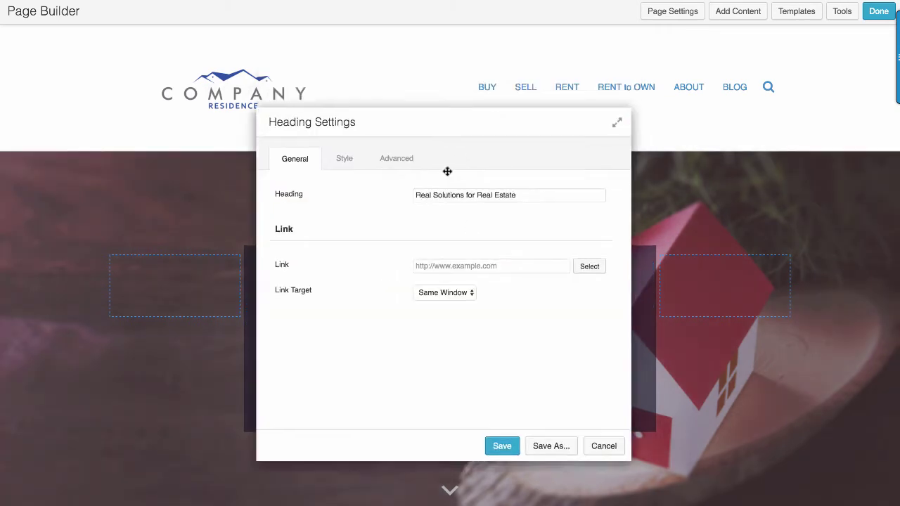
left_click_drag(447, 171, 378, 356)
left_click(430, 398)
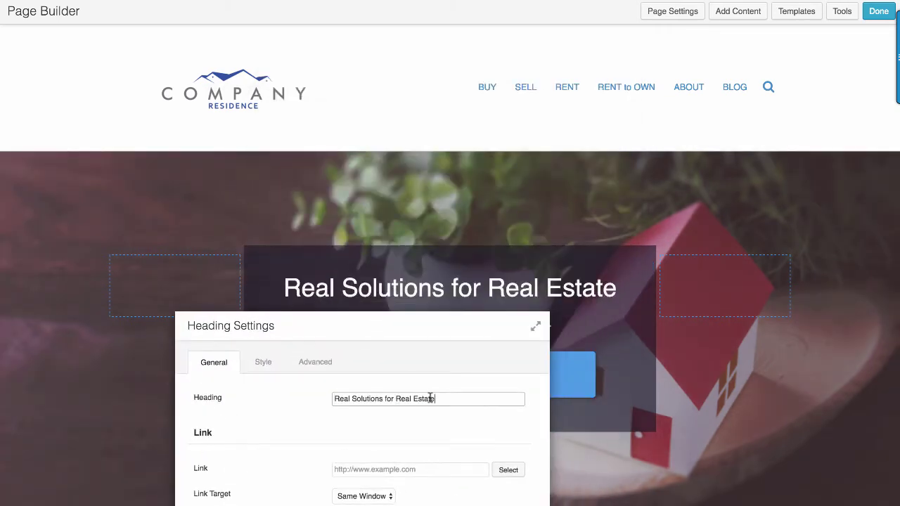
key("ctrl+a")
type("Real Estate Solutions for Northern Cali")
type("fornia")
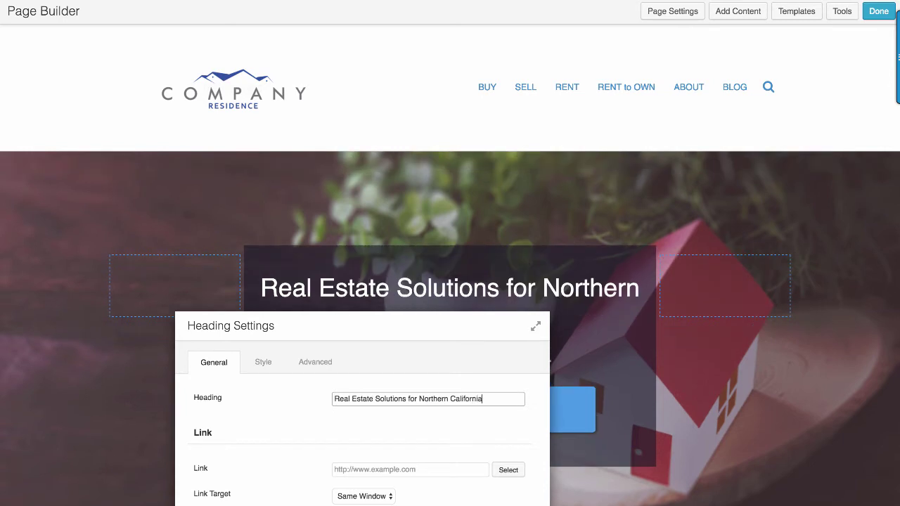
left_click_drag(432, 315, 309, 170)
left_click(296, 492)
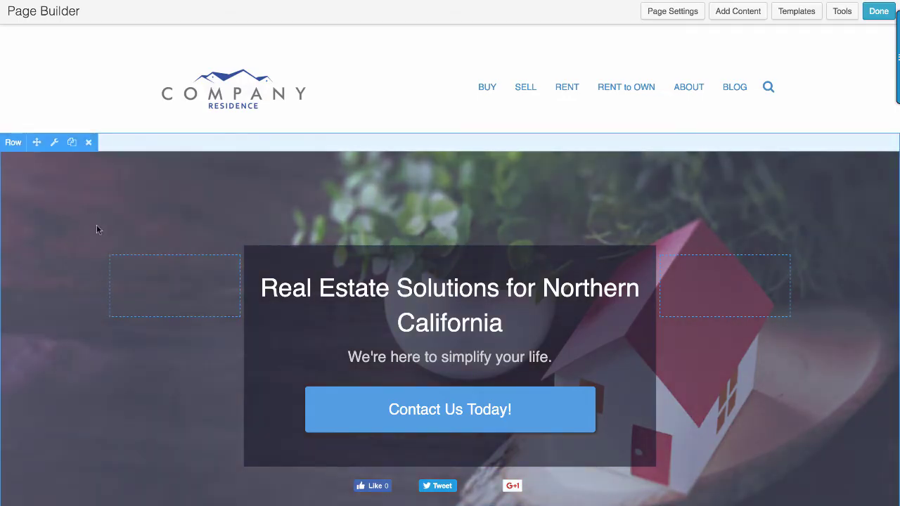
- Replace the hero row's background photo with the row-house building photo from the Media Library
left_click(54, 143)
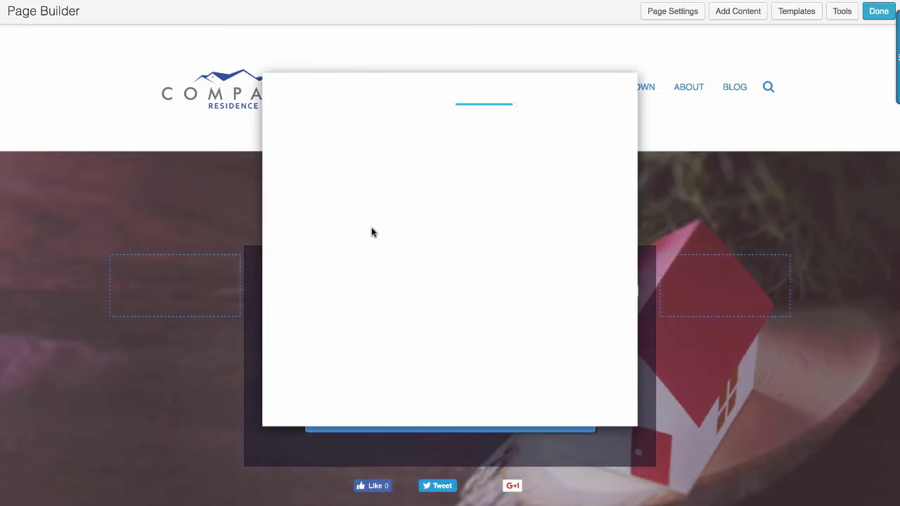
scroll(524, 256, "down", 5)
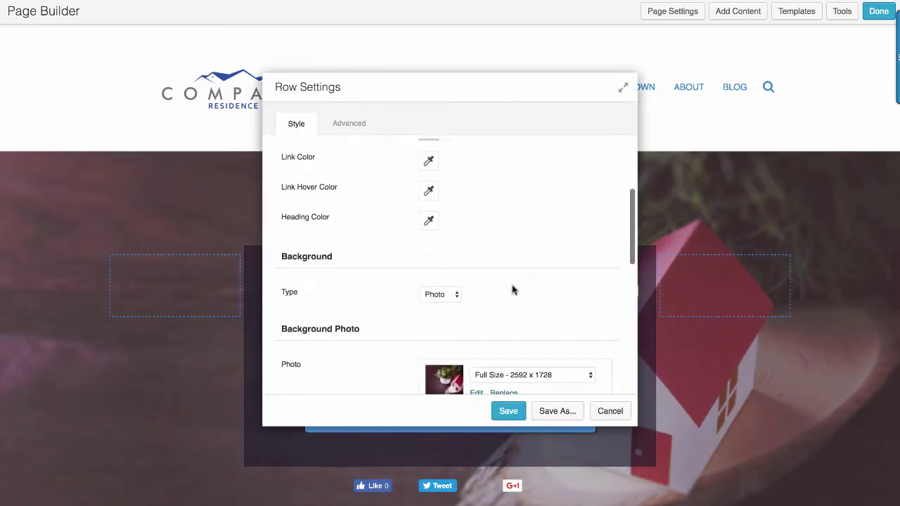
left_click(505, 315)
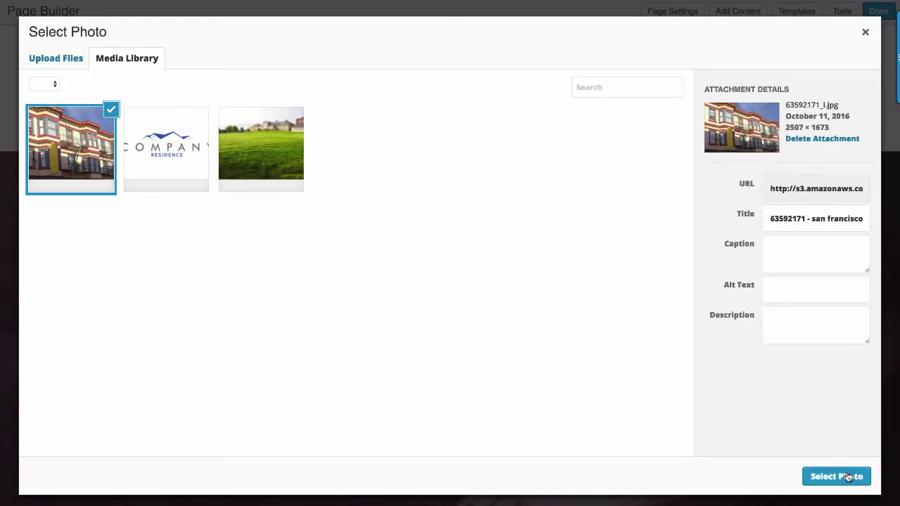
left_click(836, 476)
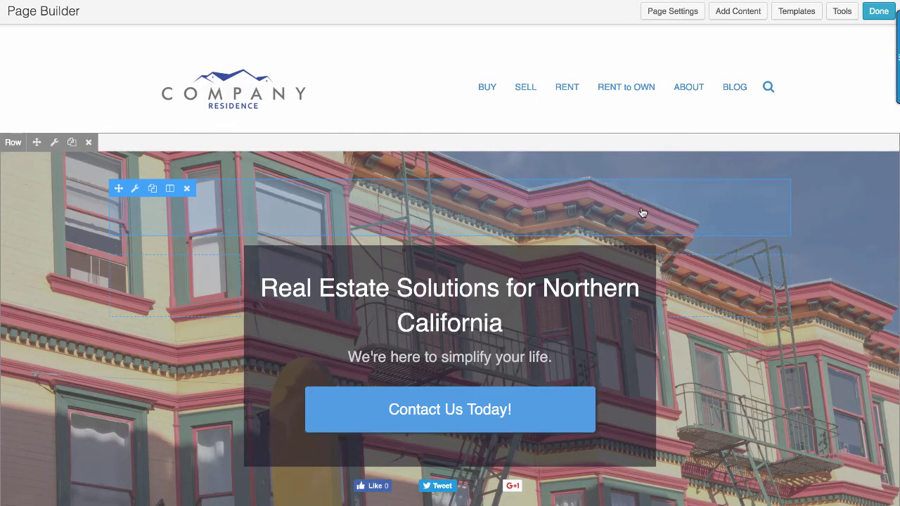
mouse_move(563, 290)
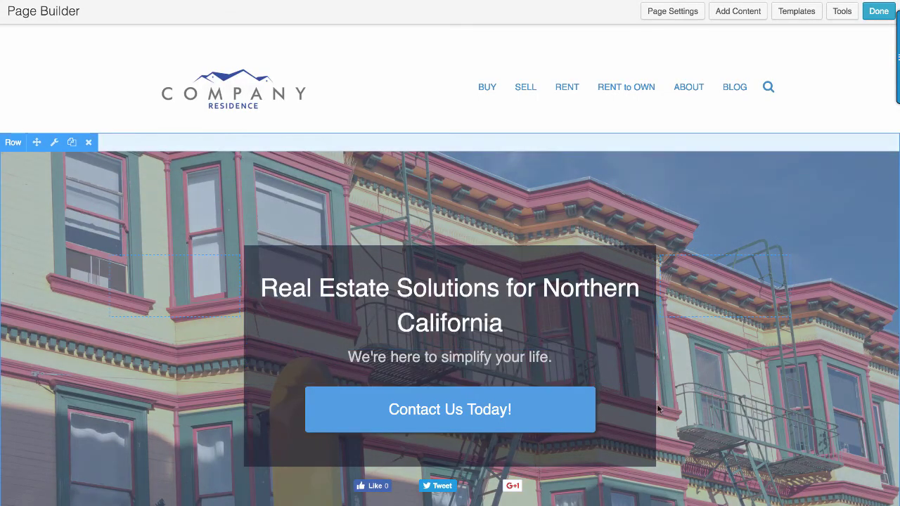
- Drag the 'Our goal' row's column divider to roughly 67.5% / 32.5%
scroll(717, 304, "down", 5)
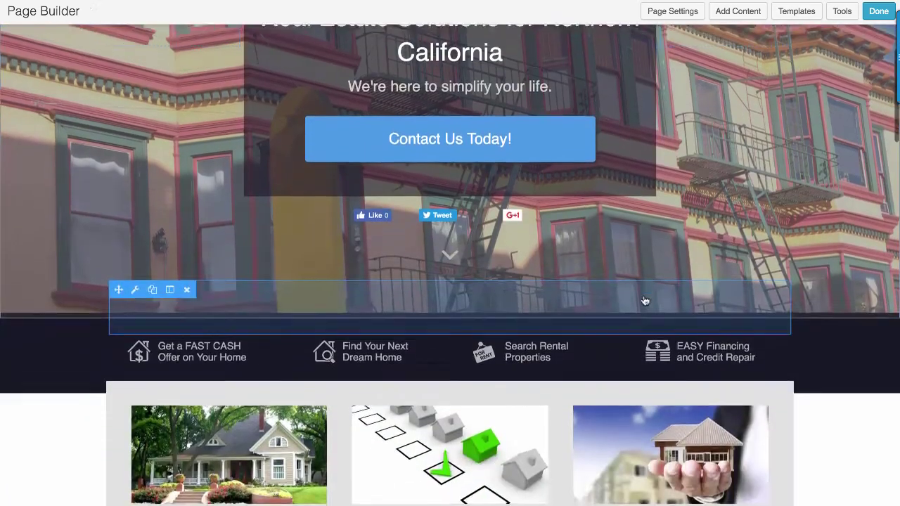
scroll(633, 281, "down", 3)
scroll(393, 320, "down", 3)
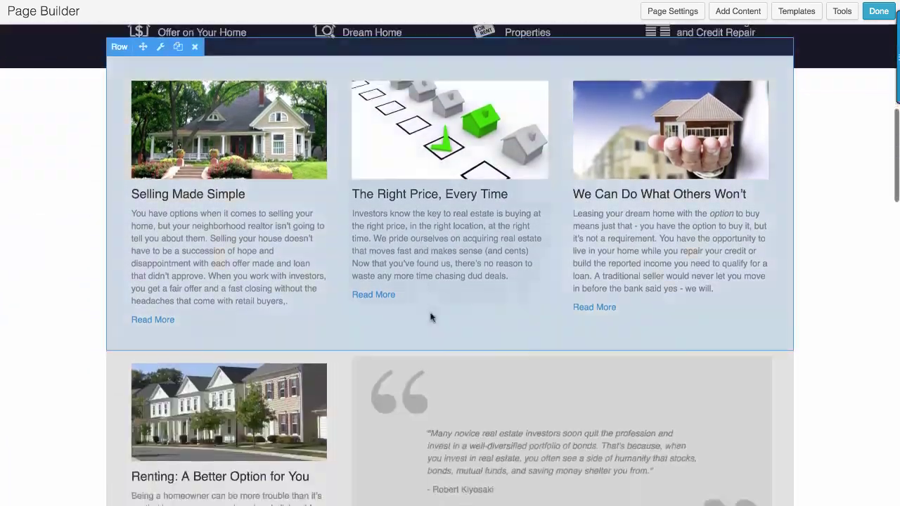
scroll(450, 327, "down", 2)
scroll(524, 345, "down", 3)
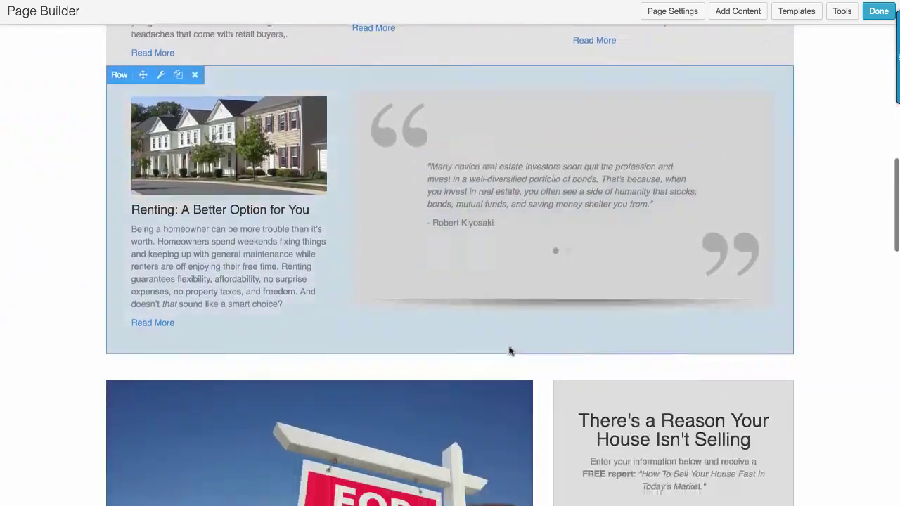
scroll(503, 355, "down", 1)
scroll(281, 317, "down", 3)
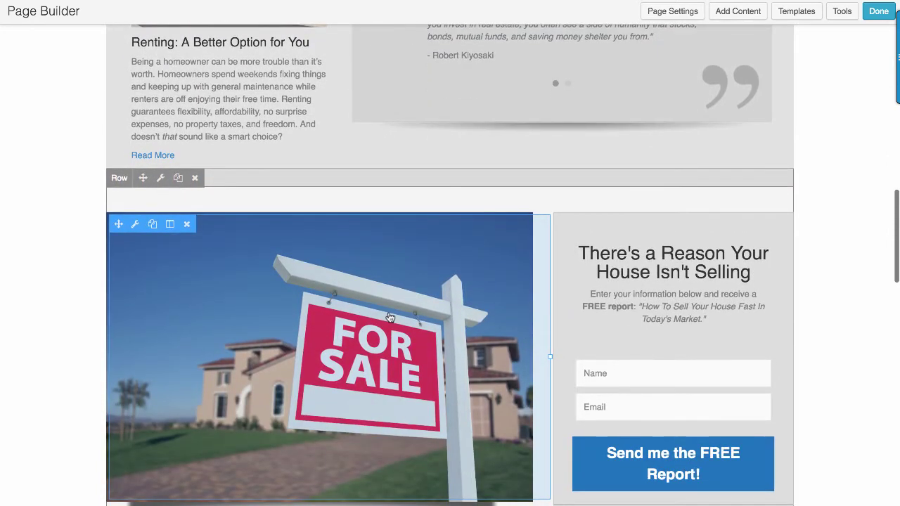
scroll(390, 318, "down", 1)
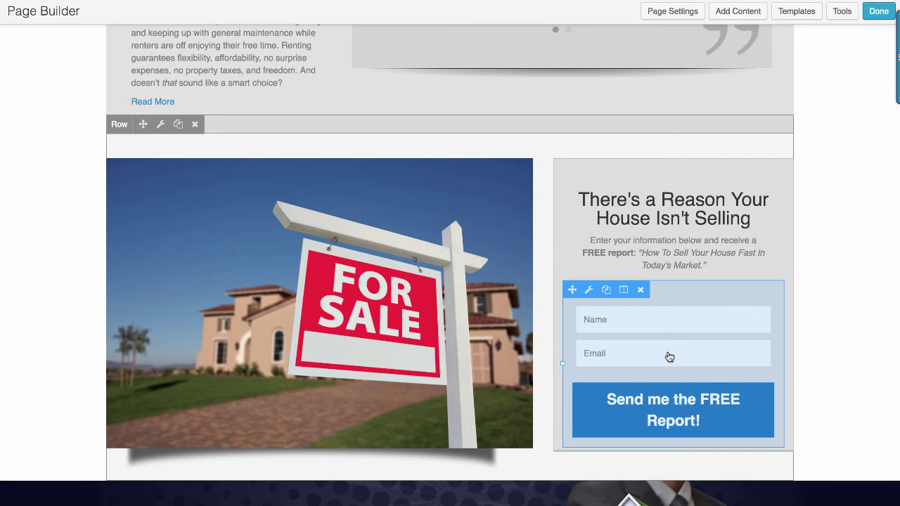
scroll(471, 382, "down", 5)
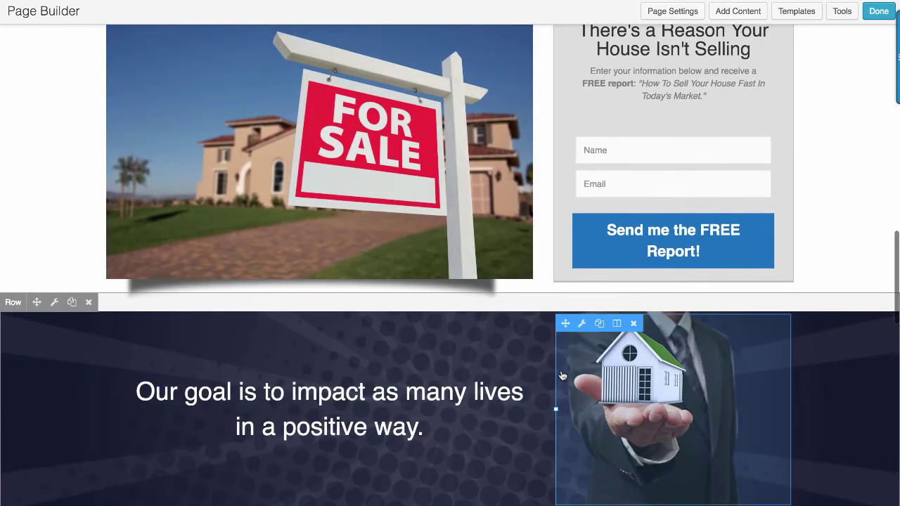
left_click_drag(557, 358, 575, 368)
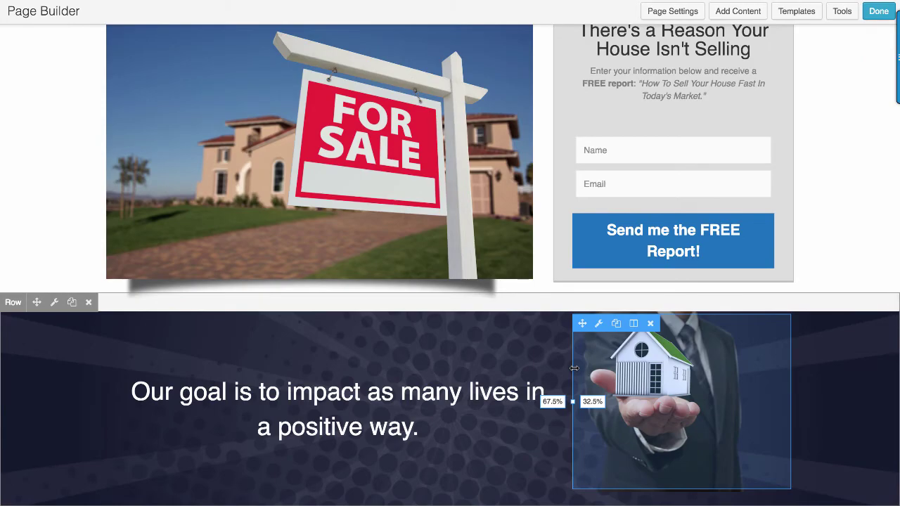
scroll(534, 352, "up", 15)
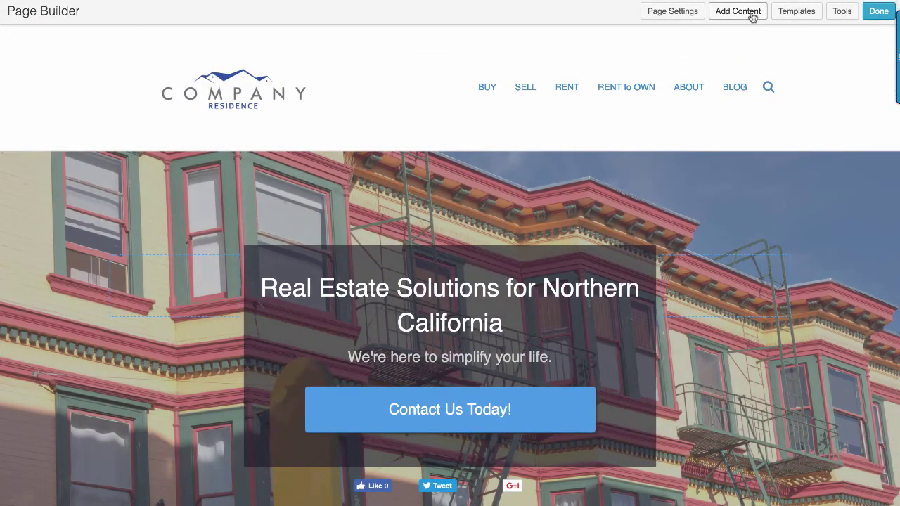
- Drop a module from the advanced list above the hero heading, then cancel its HTML Settings to discard it
left_click(752, 20)
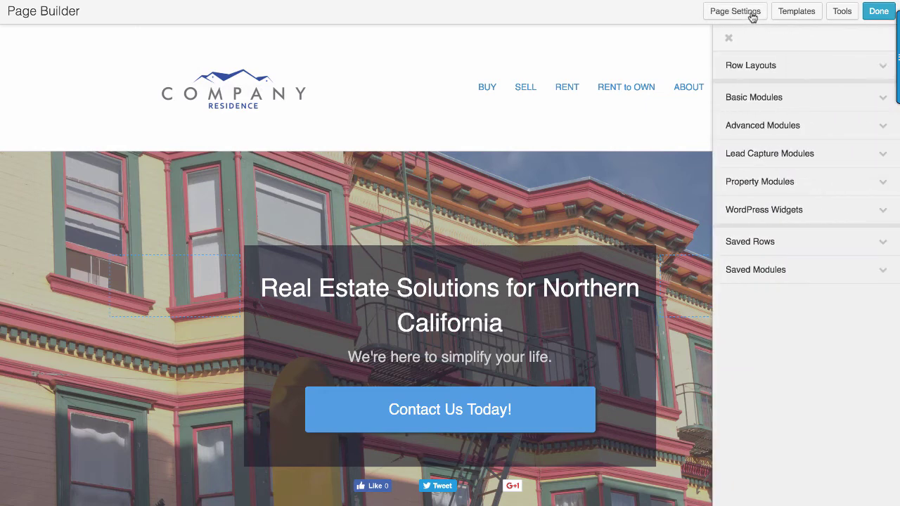
left_click(792, 99)
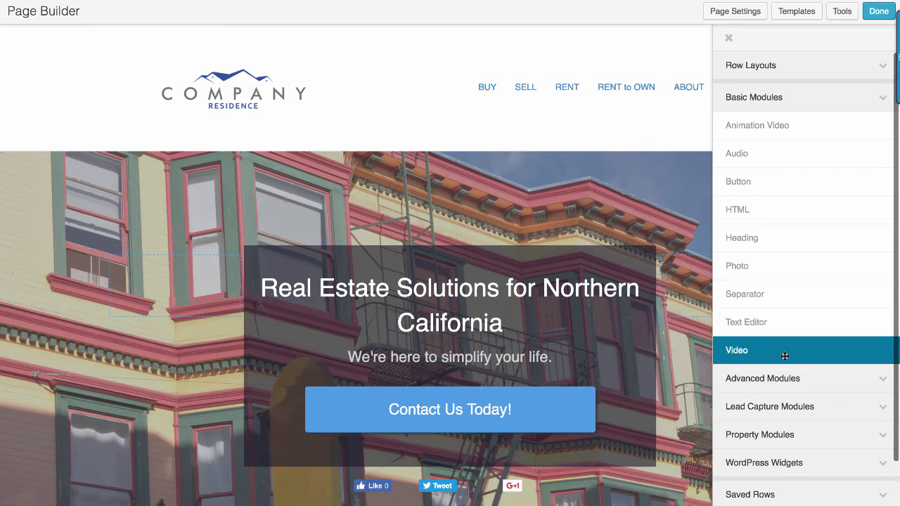
left_click(788, 378)
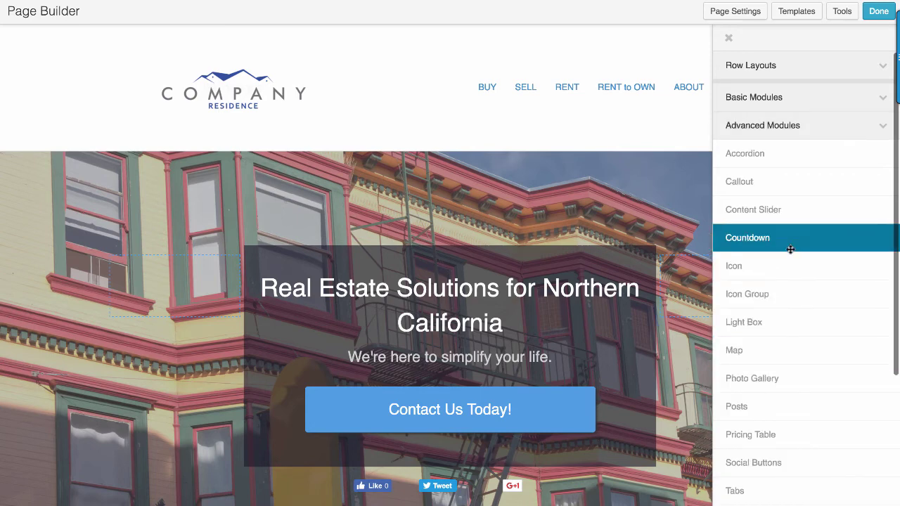
scroll(791, 273, "down", 1)
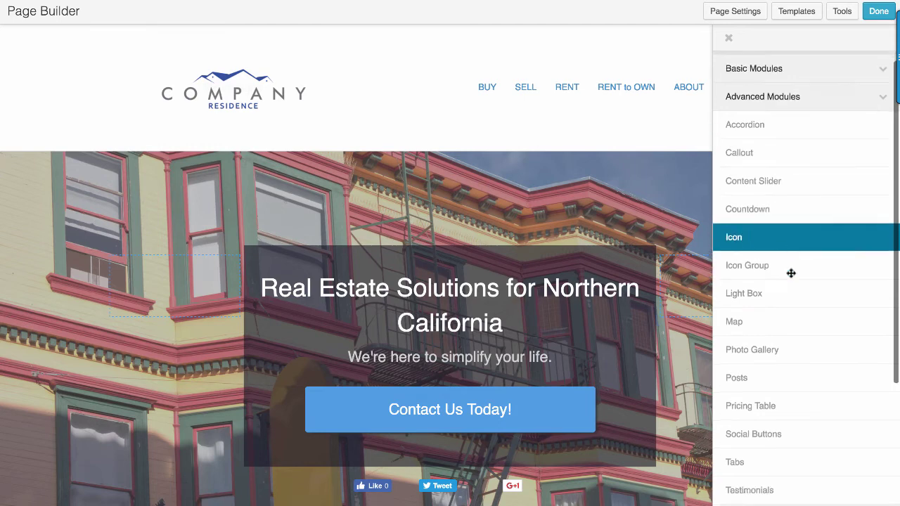
scroll(791, 273, "down", 3)
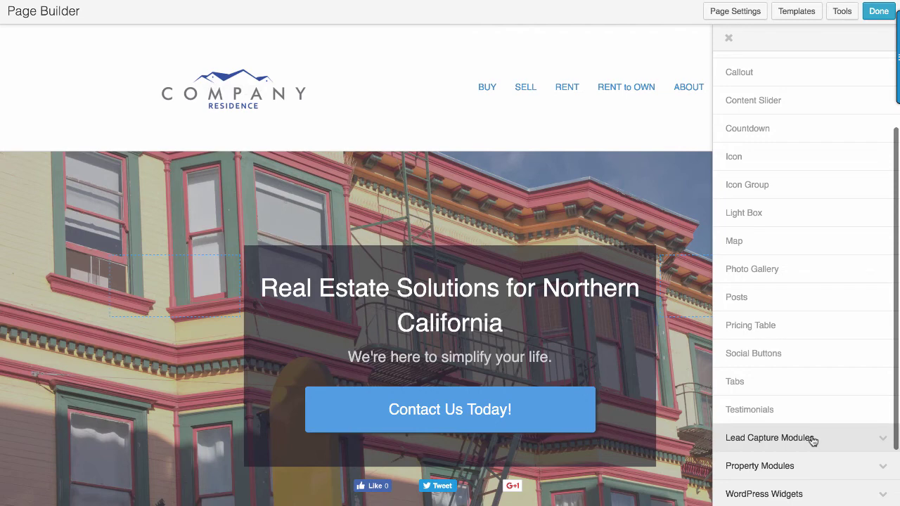
scroll(802, 467, "down", 2)
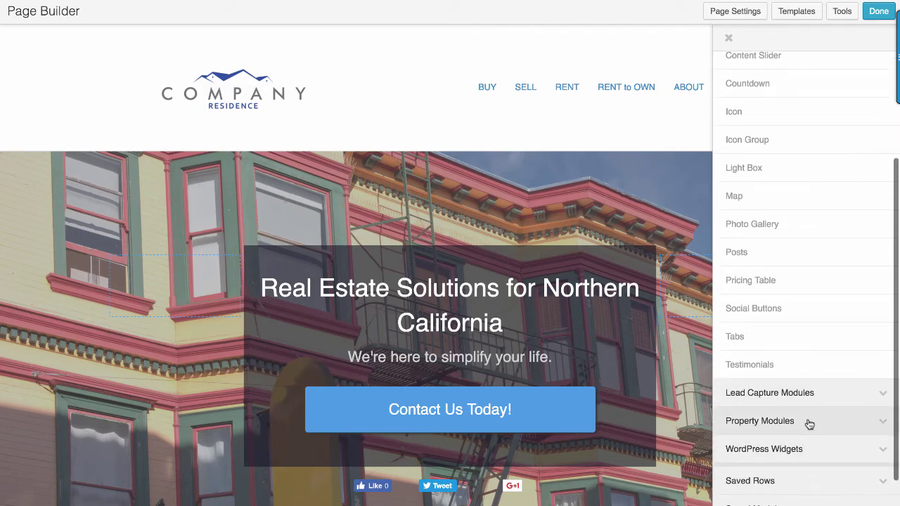
left_click_drag(788, 366, 658, 192)
left_click(605, 411)
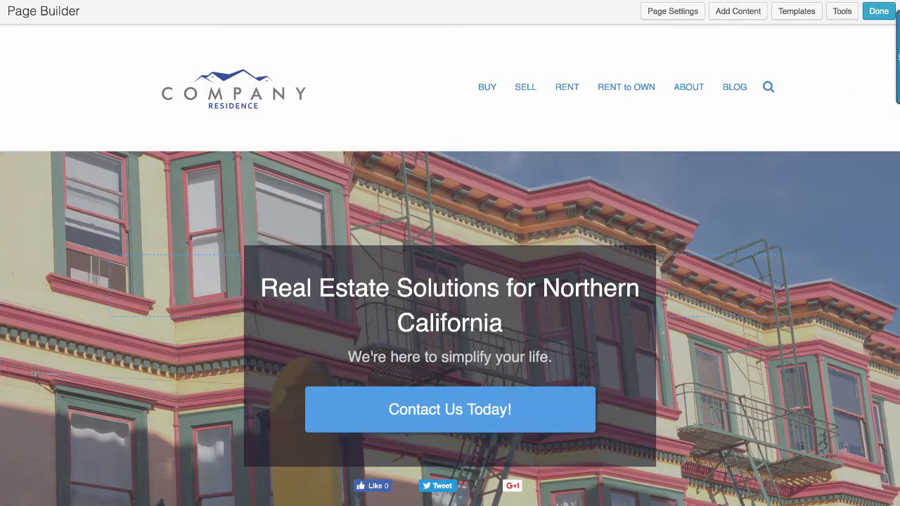
- Finish the Page Builder edits and publish the homepage changes to the live site
left_click(877, 13)
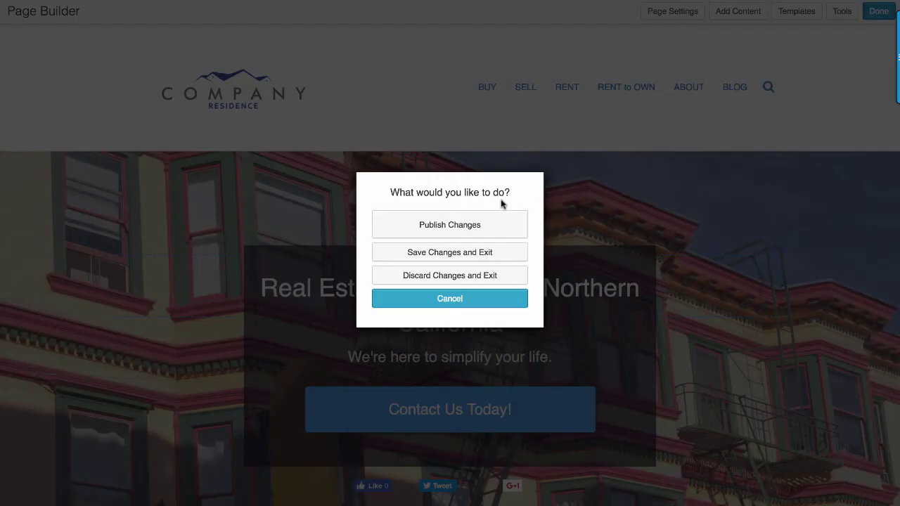
left_click(432, 227)
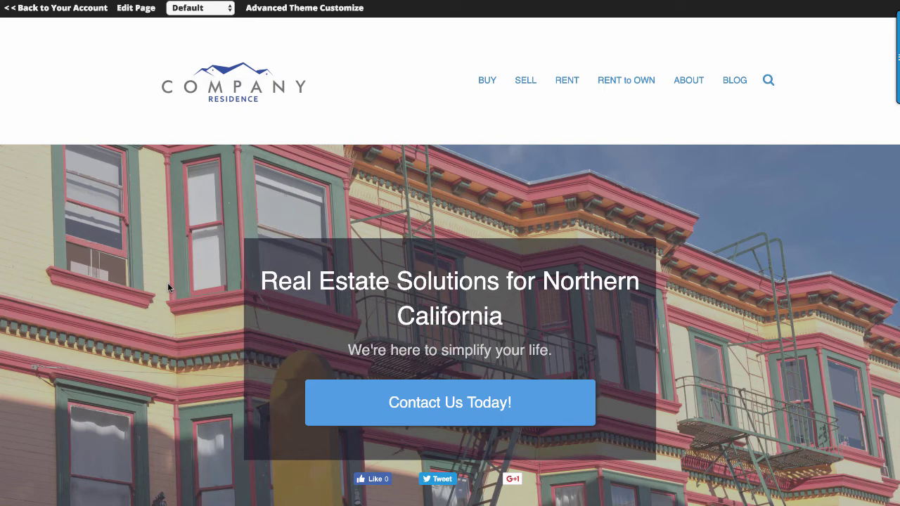
- Scroll down to the 'There's a Reason Your House Isn't Selling' heading and briefly highlight it
scroll(172, 268, "down", 10)
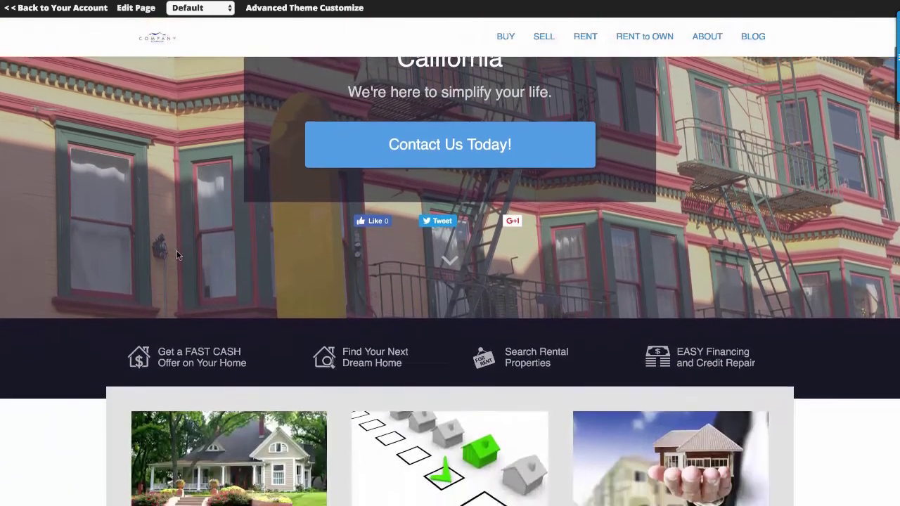
scroll(181, 255, "down", 10)
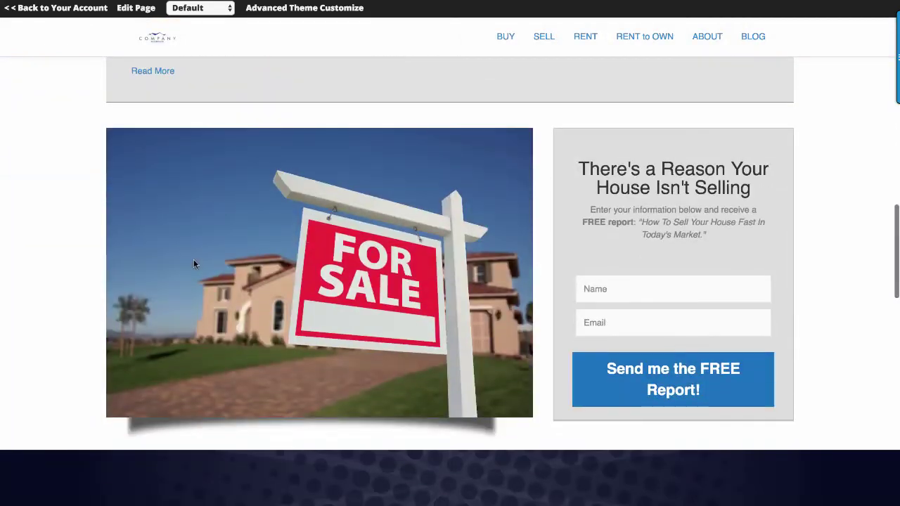
left_click_drag(578, 166, 775, 186)
left_click(593, 205)
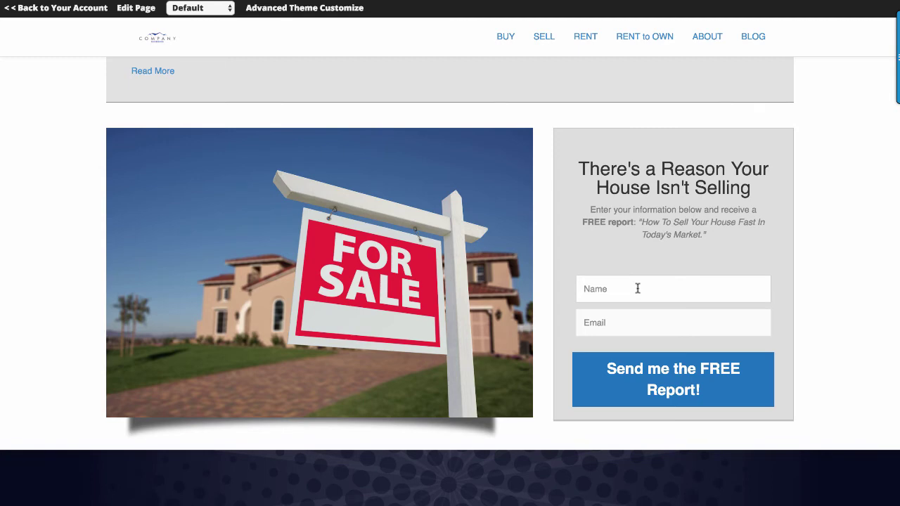
- Enter a test lead's name and e-mail in the free-report form and submit it
left_click(638, 289)
type("Josh Test")
key("Tab")
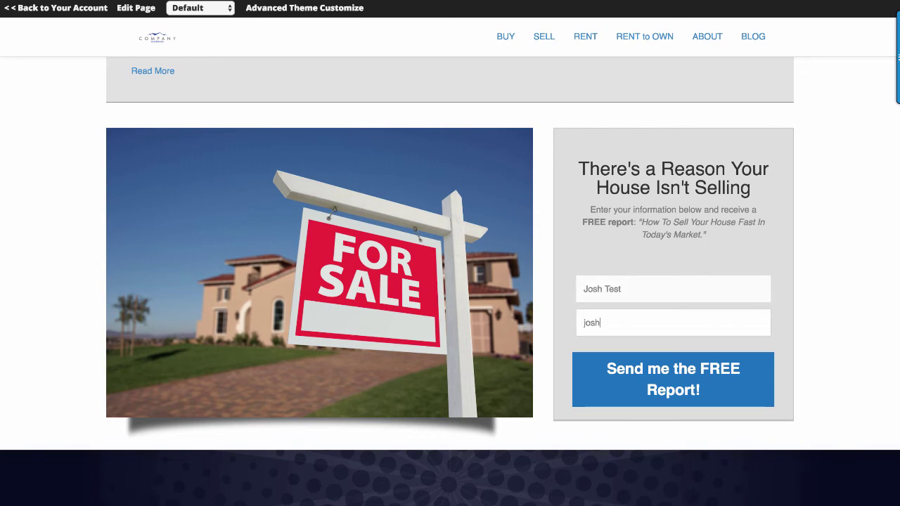
left_click(689, 385)
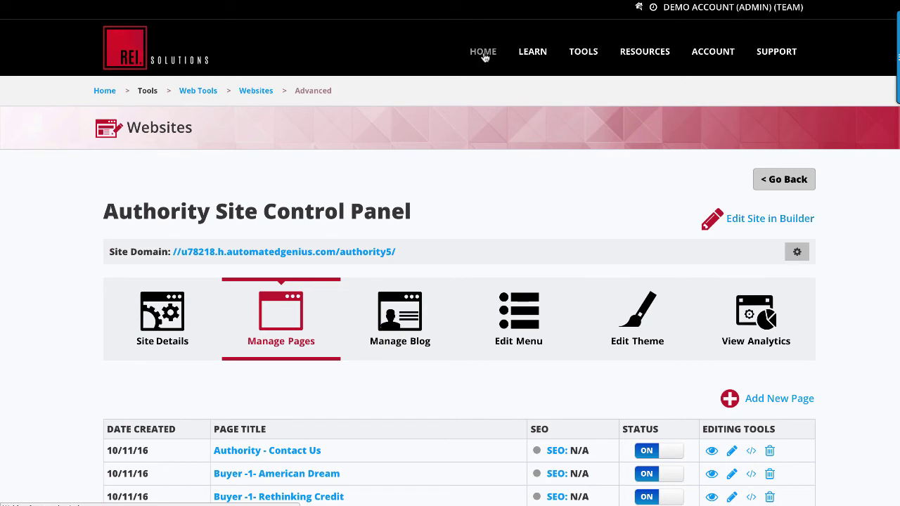
- From the home dashboard's New Leads web form submissions, open today's test lead contact record
left_click(484, 54)
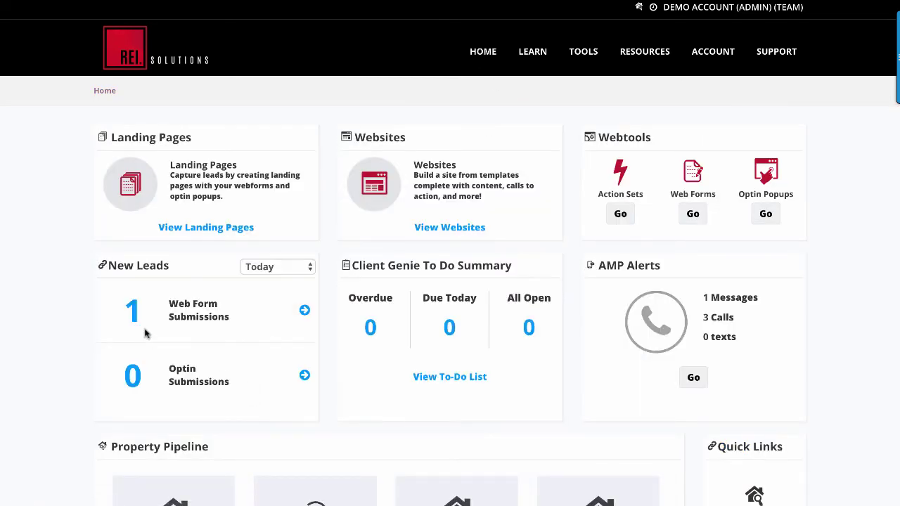
double_click(144, 316)
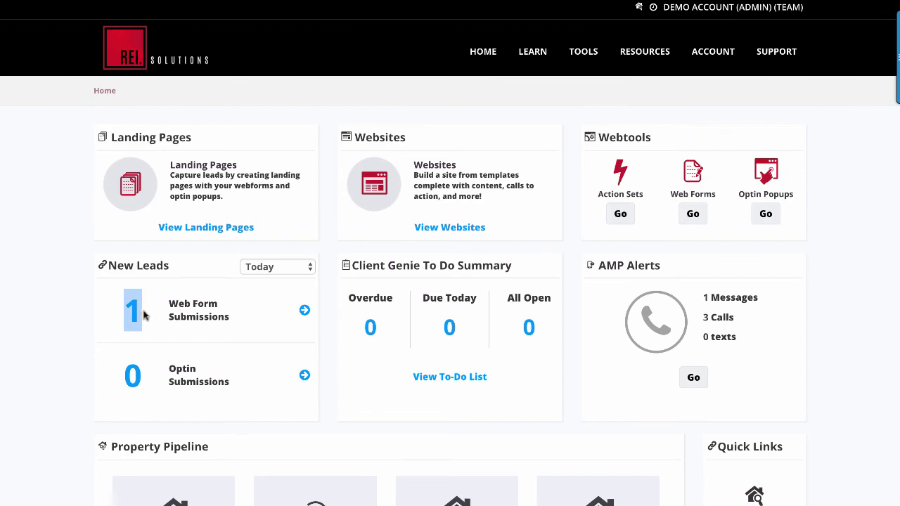
left_click(141, 311)
left_click(302, 310)
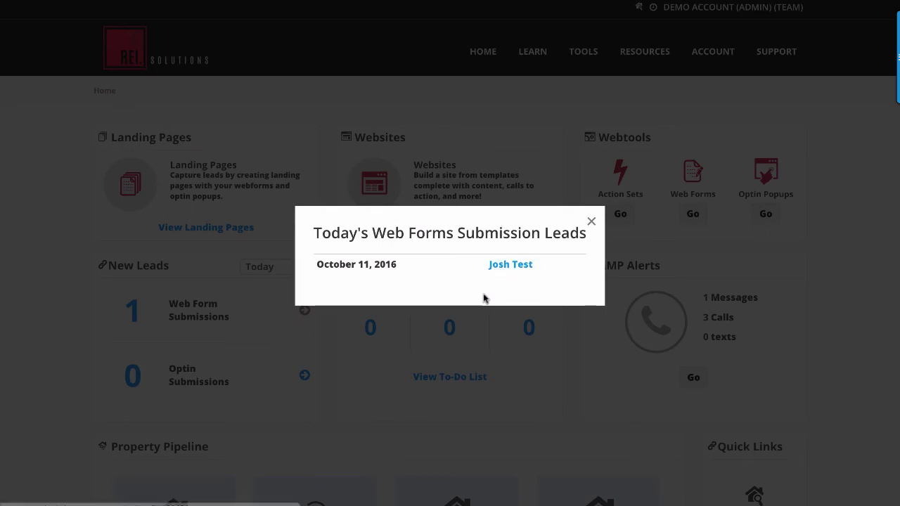
left_click(516, 265)
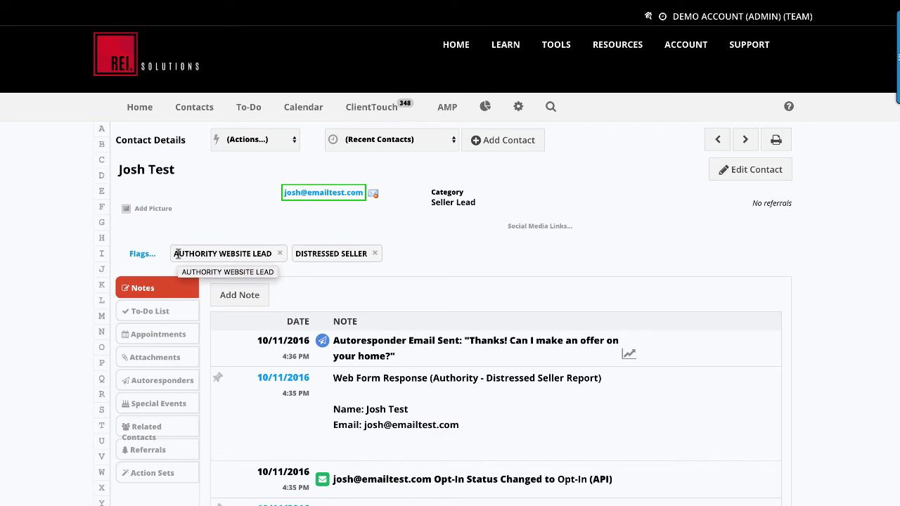
- Point out the Distressed Seller flag and Autoresponder Email Sent note, then open that email's analytics
left_click_drag(296, 254, 366, 256)
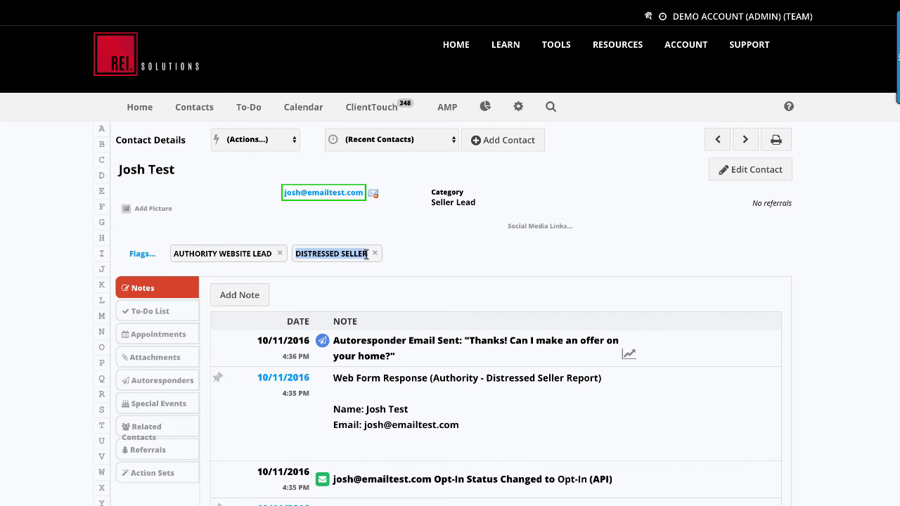
left_click(425, 256)
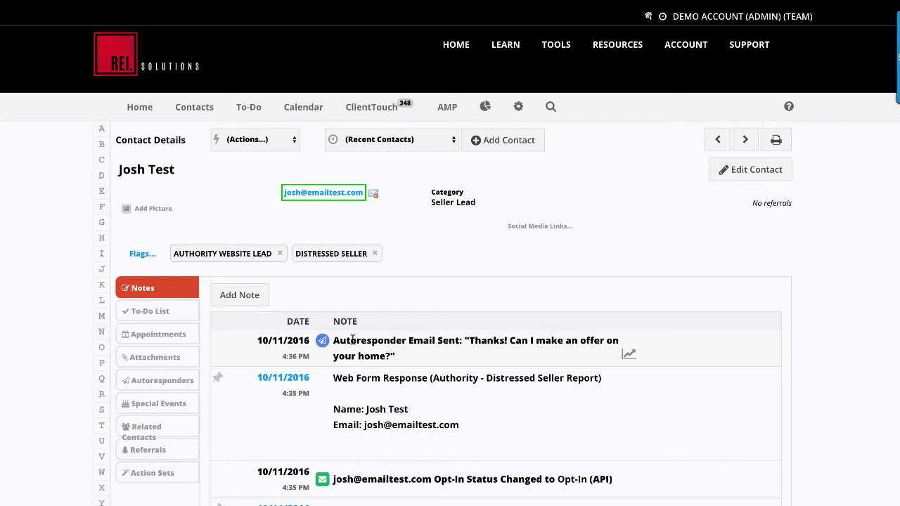
left_click_drag(333, 341, 405, 356)
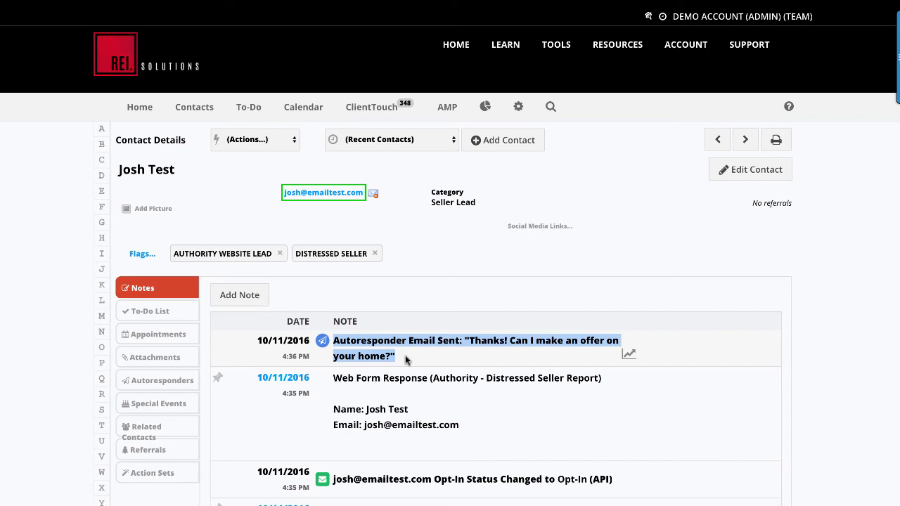
left_click(405, 357)
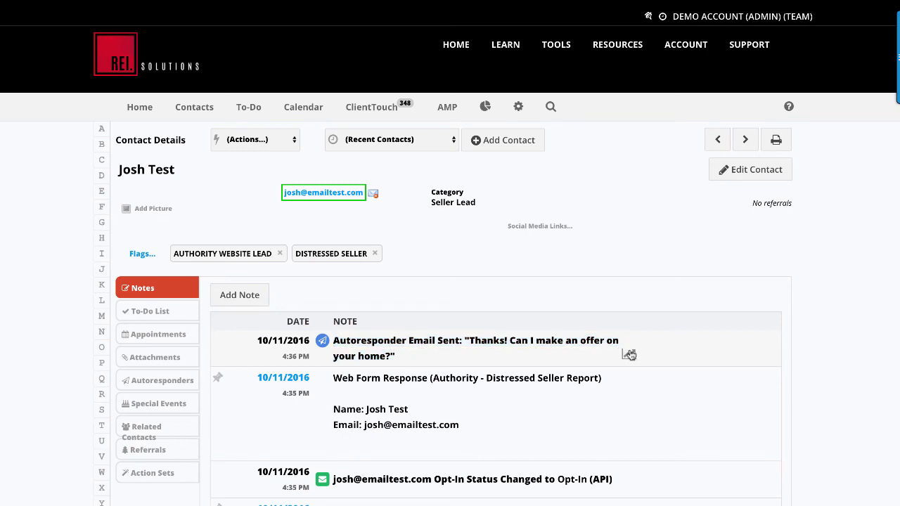
left_click(629, 354)
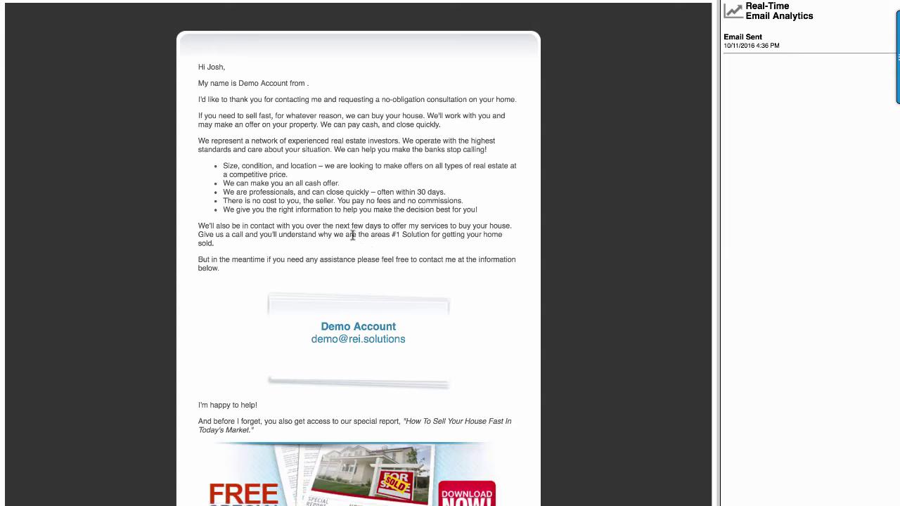
- Scroll the autoresponder email preview and open the FREE Special Report 'How To Sell Your House Fast' PDF
scroll(352, 222, "down", 1)
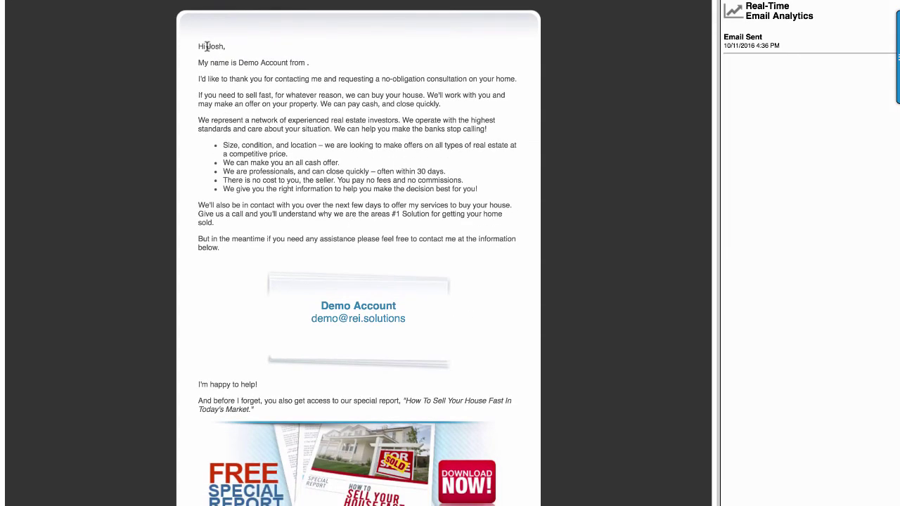
left_click_drag(206, 46, 229, 47)
left_click(229, 47)
scroll(350, 259, "down", 1)
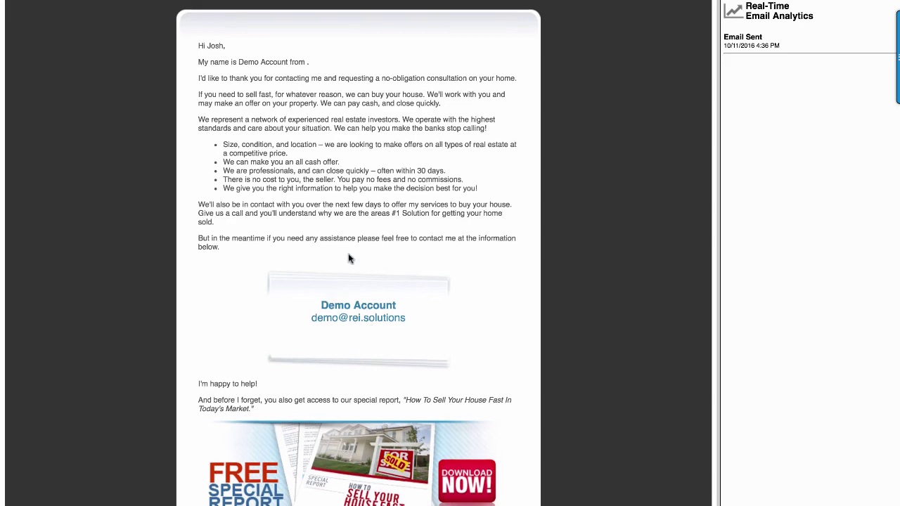
scroll(350, 259, "down", 5)
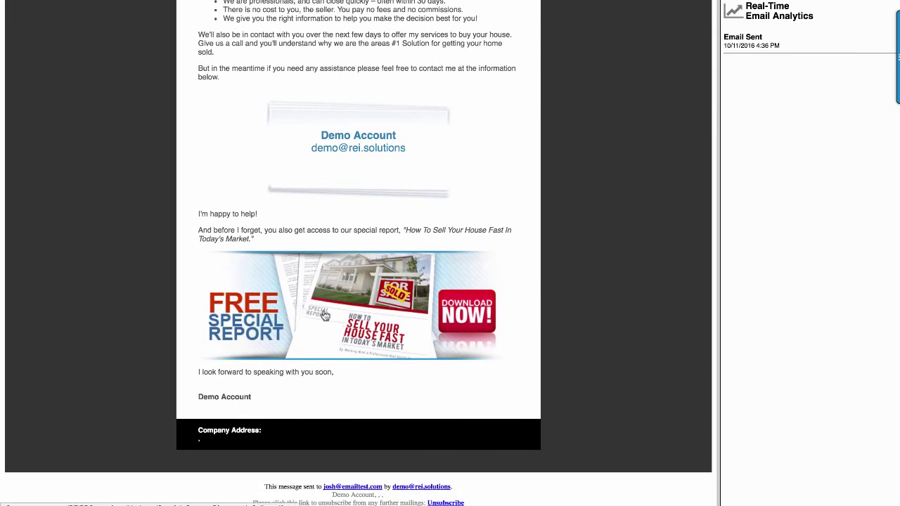
left_click(301, 310)
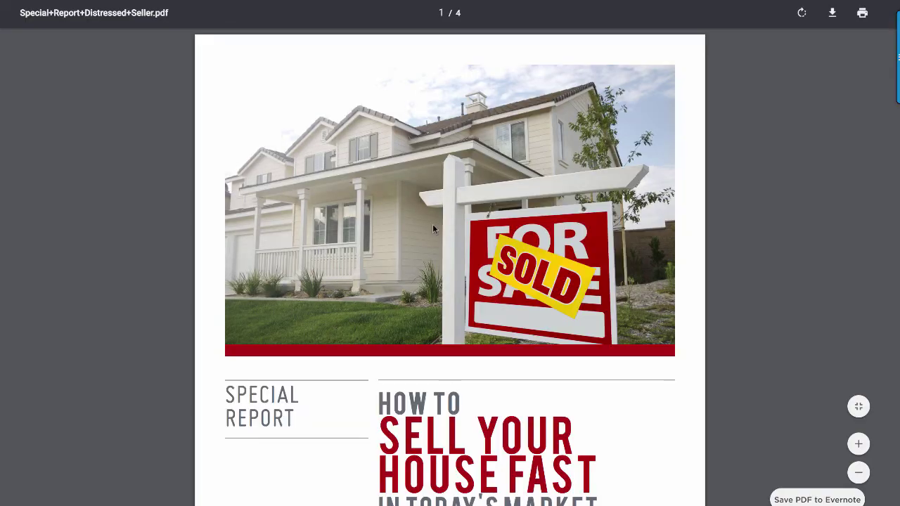
- Scroll the special report PDF from page 1 to page 2
scroll(437, 228, "down", 7)
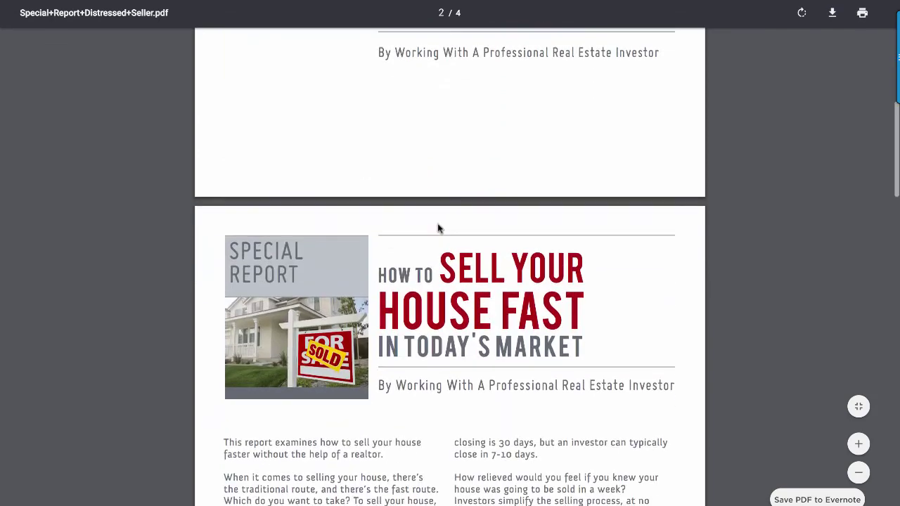
scroll(437, 228, "down", 3)
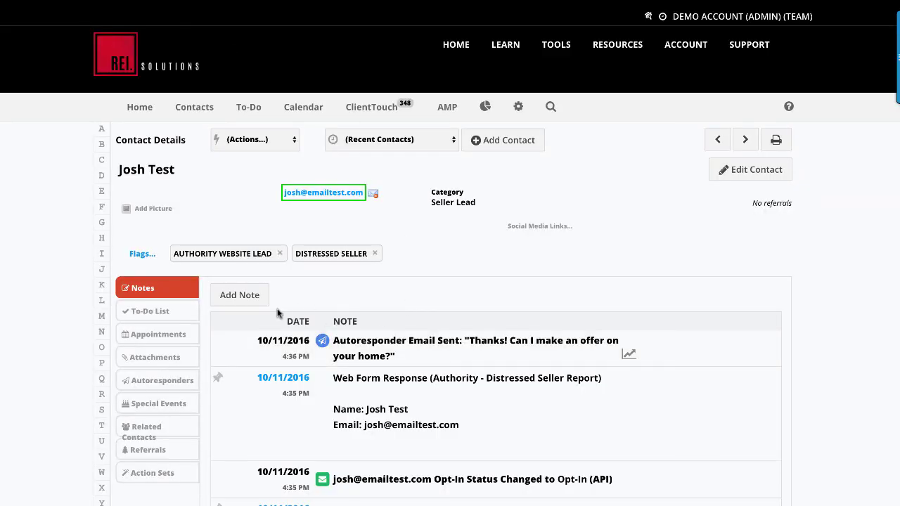
- Show the lead's Autoresponders and highlight the Distressed Seller campaign's 5 pending emails
left_click(152, 387)
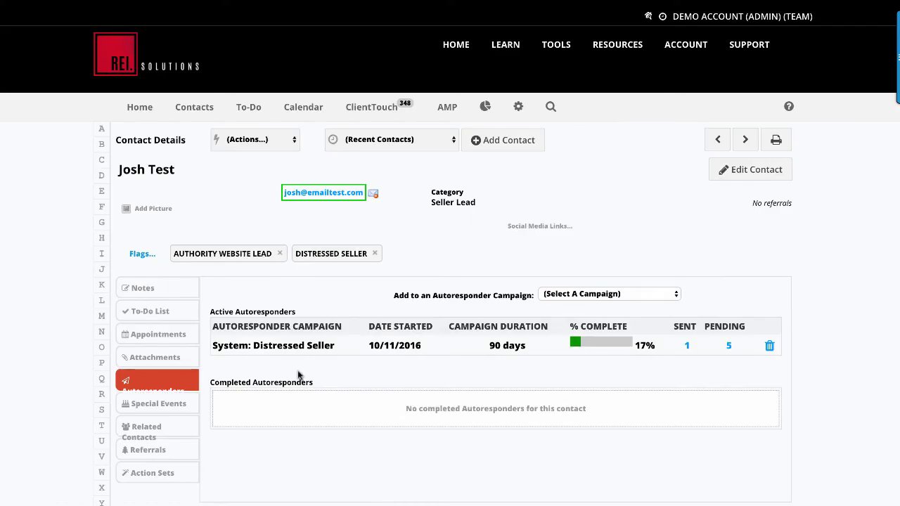
left_click_drag(720, 348, 737, 345)
left_click(493, 355)
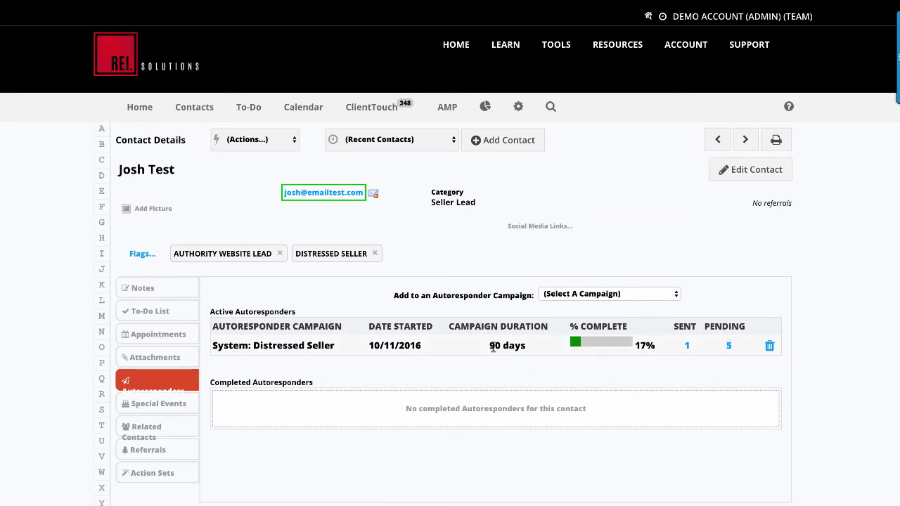